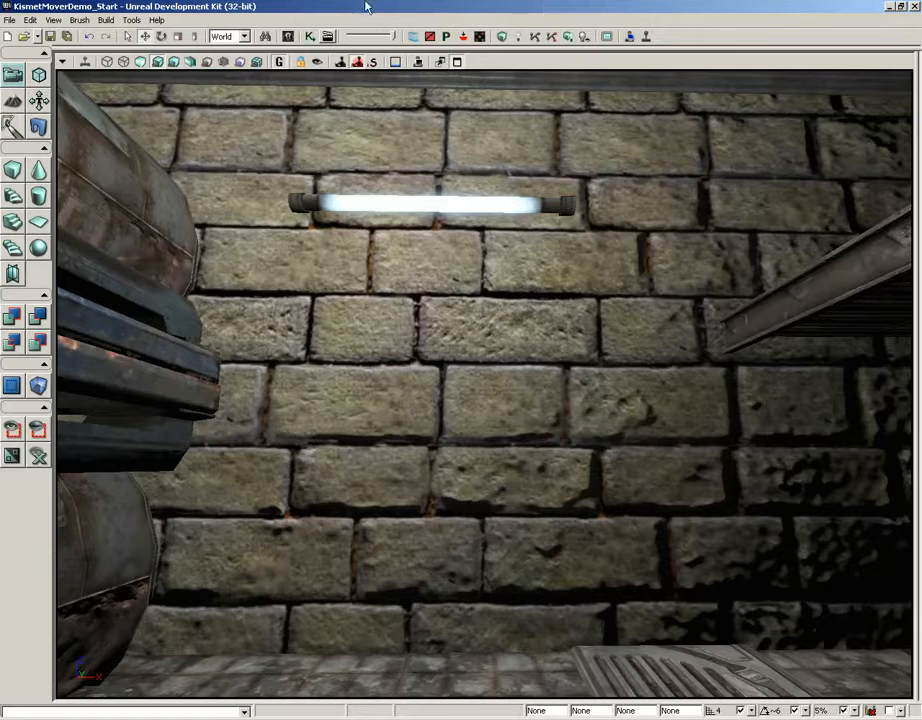
Step: Open the M_BrickDemo material from the Content Browser for editing in the Material Editor
{"action": "left_click", "coordinate": [287, 38]}
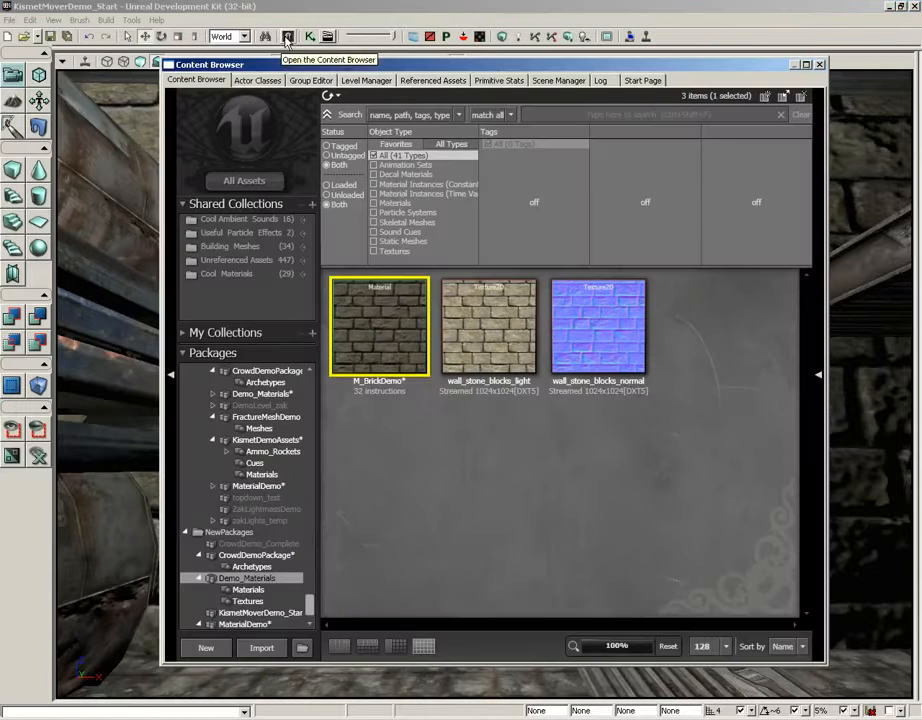
{"action": "double_click", "coordinate": [380, 323]}
{"action": "left_click_drag", "start_coordinate": [511, 403], "coordinate": [483, 464]}
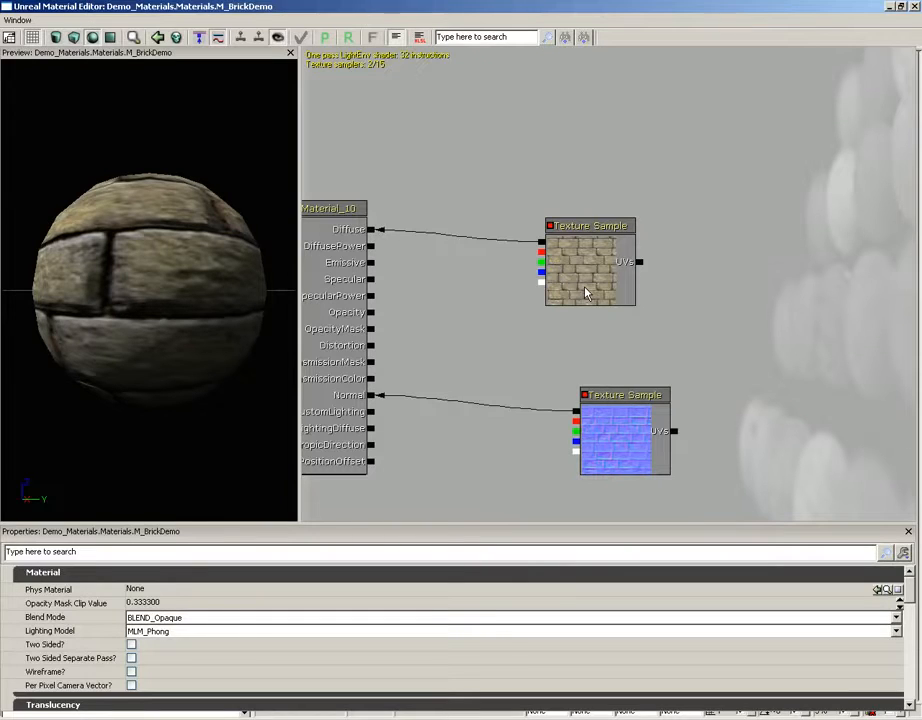
{"action": "left_click_drag", "start_coordinate": [706, 212], "coordinate": [731, 225]}
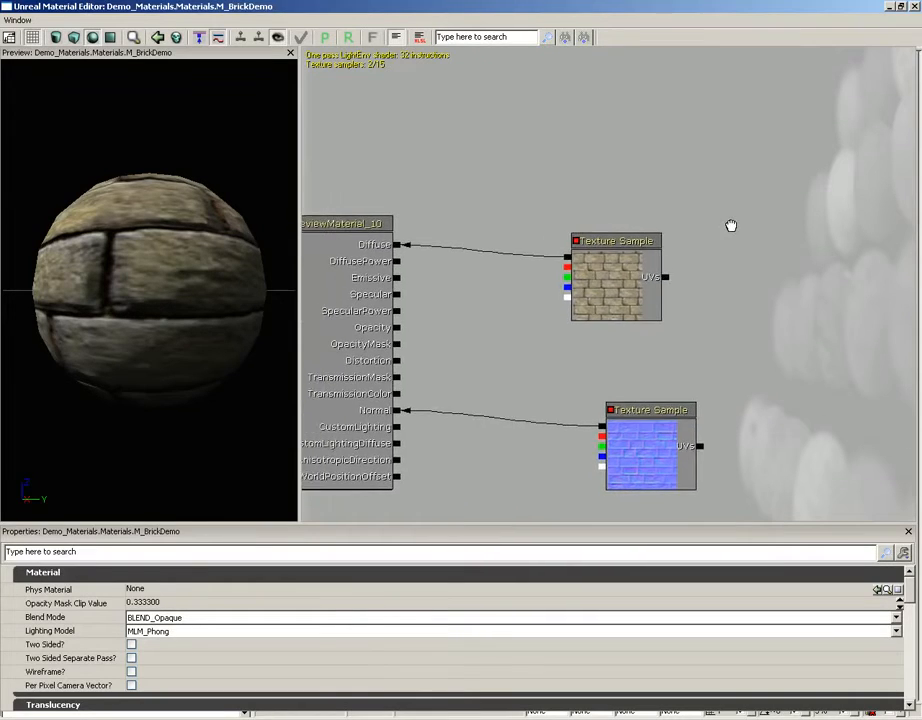
Step: Add a VectorParameter node above the brick texture sample and name it BrickColor
{"action": "right_click", "coordinate": [582, 120]}
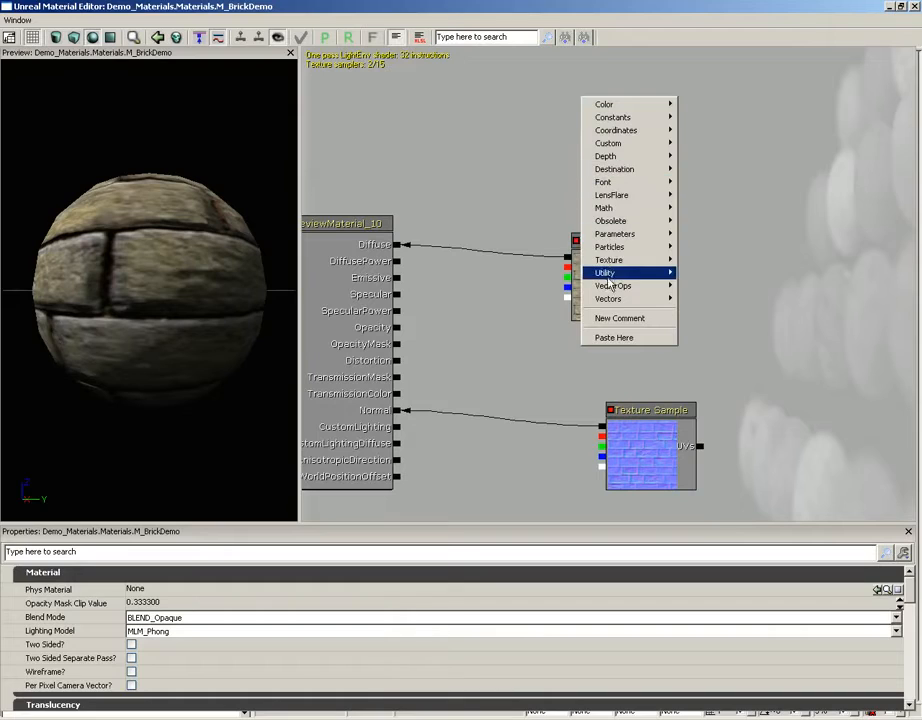
{"action": "mouse_move", "coordinate": [614, 236]}
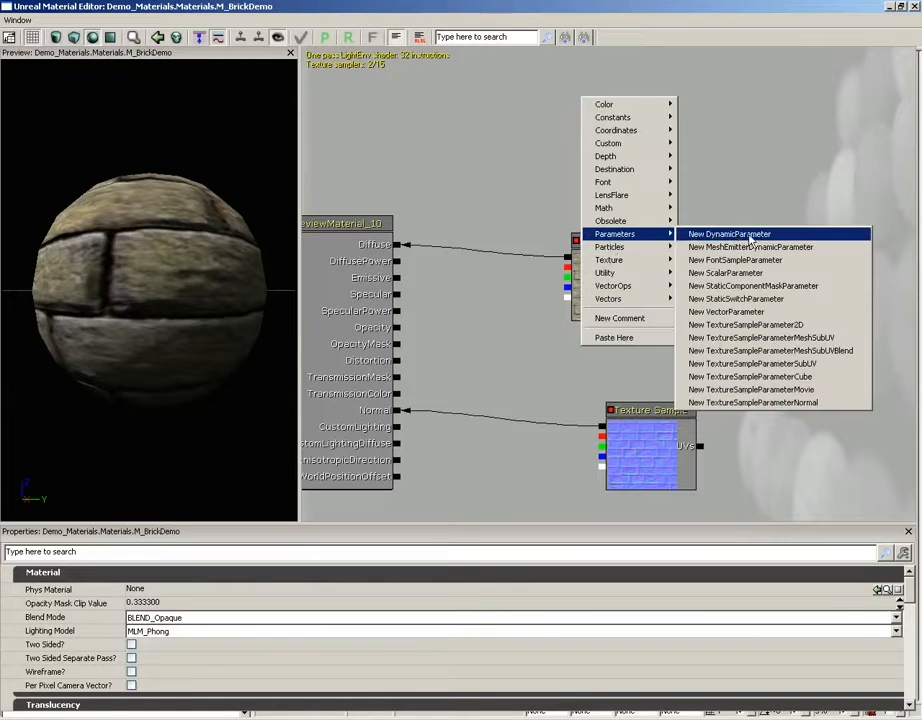
{"action": "left_click", "coordinate": [726, 311]}
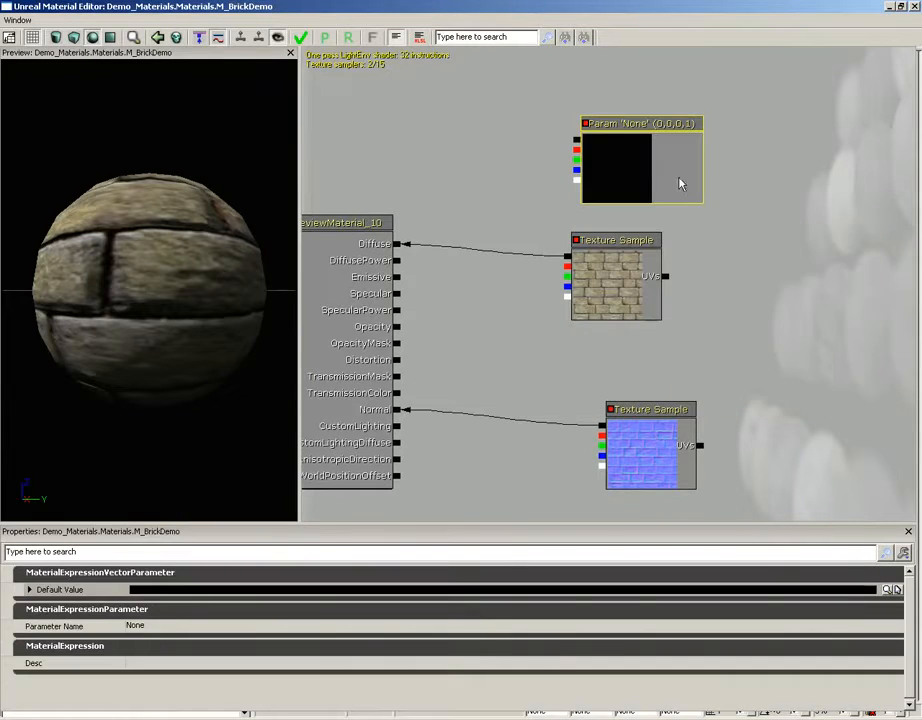
{"action": "mouse_move", "coordinate": [643, 170]}
{"action": "left_mouse_down", "text": "ctrl"}
{"action": "mouse_move", "coordinate": [636, 148]}
{"action": "mouse_move", "coordinate": [635, 157]}
{"action": "left_mouse_up", "text": "ctrl"}
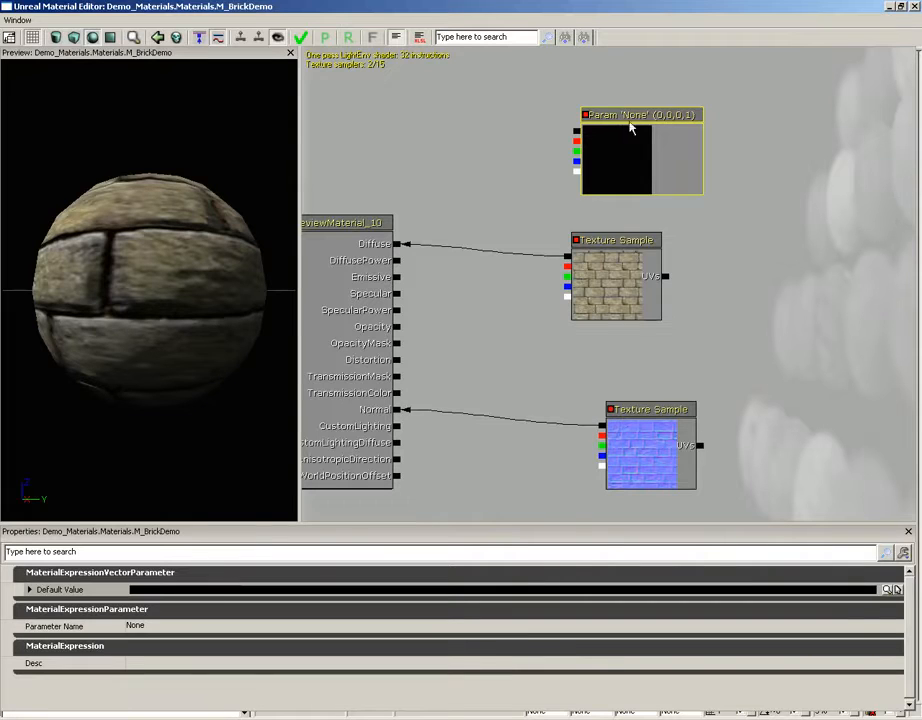
{"action": "left_click", "coordinate": [132, 626]}
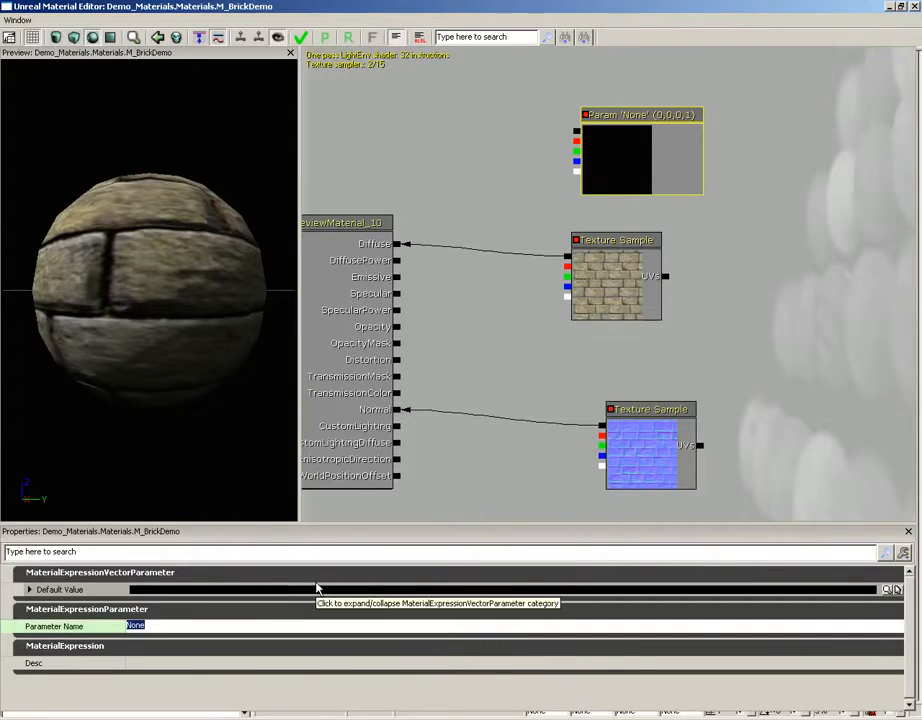
{"action": "type", "text": "BrickColor"}
{"action": "key", "text": "Return"}
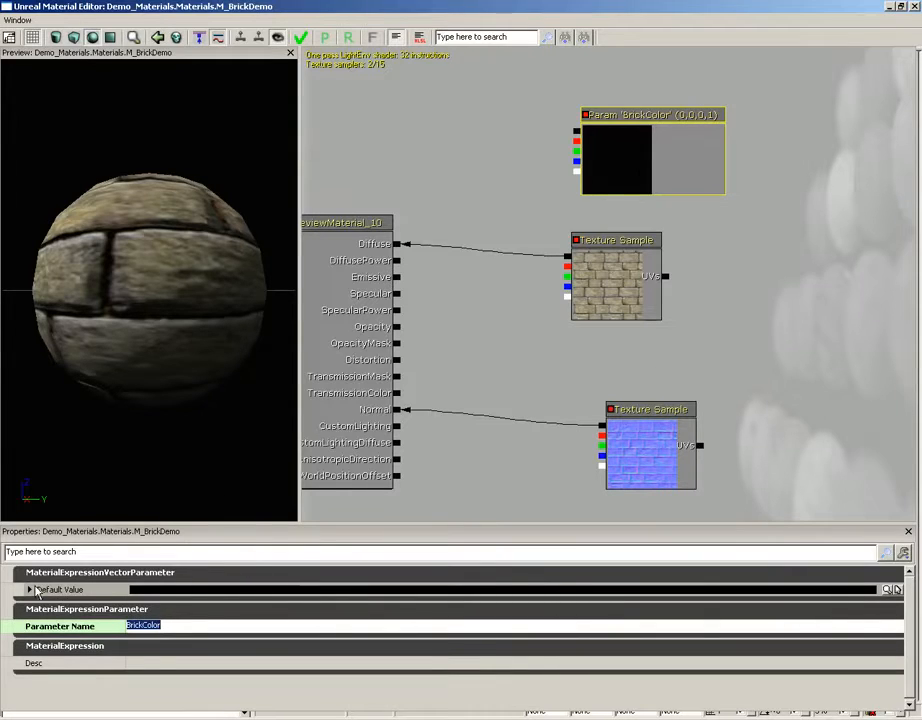
Step: Set BrickColor's default value to a dark reddish brown with red 96, green 55 and blue 55
{"action": "left_click", "coordinate": [890, 591]}
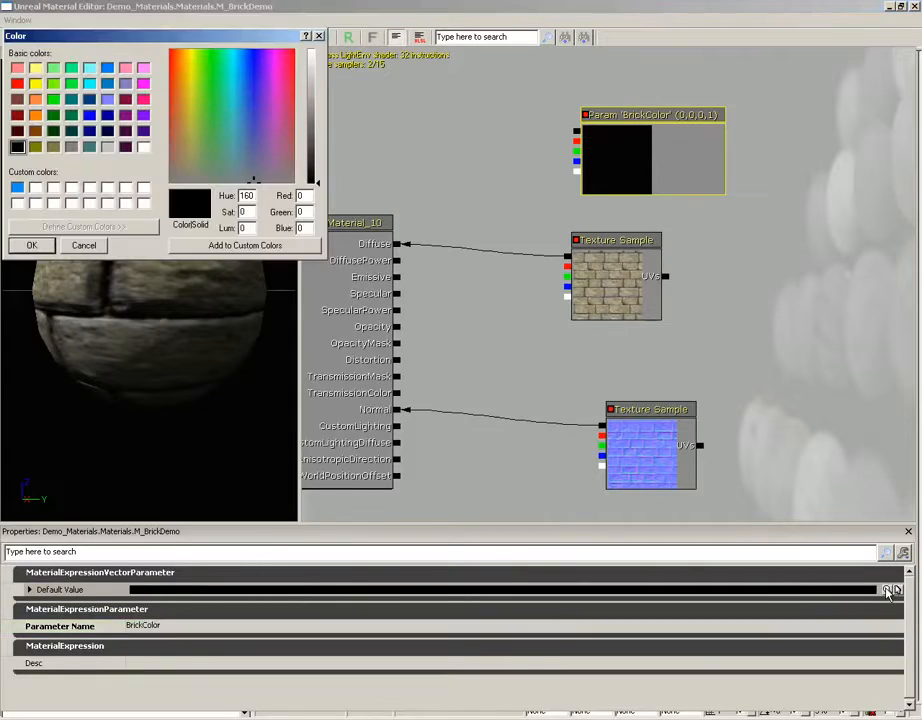
{"action": "left_click", "coordinate": [173, 131]}
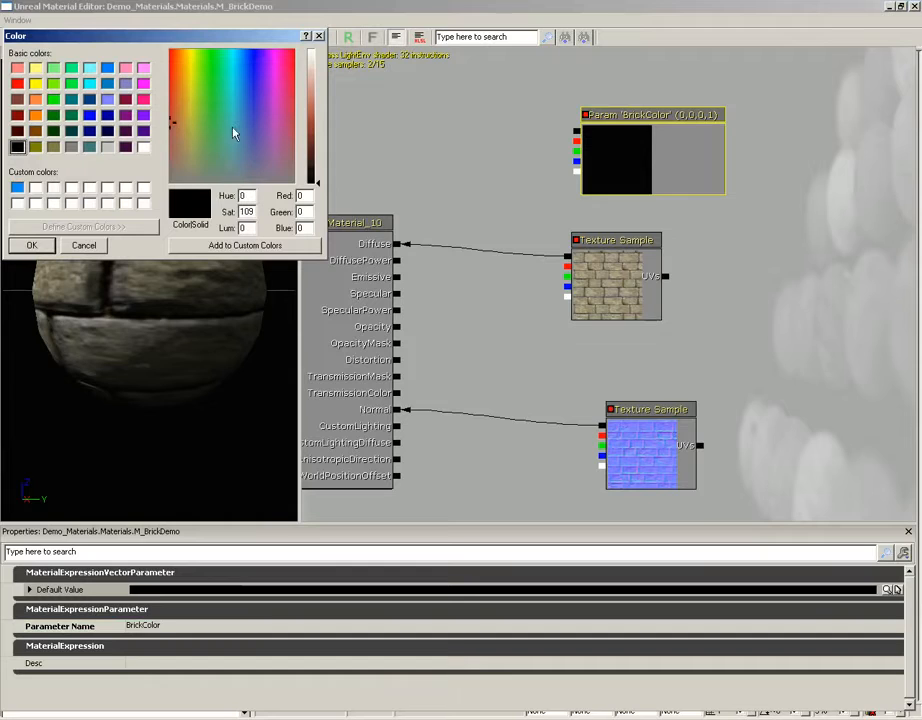
{"action": "left_click_drag", "start_coordinate": [172, 121], "coordinate": [172, 147]}
{"action": "mouse_move", "coordinate": [308, 155]}
{"action": "left_mouse_down"}
{"action": "mouse_move", "coordinate": [312, 134]}
{"action": "mouse_move", "coordinate": [312, 143]}
{"action": "left_mouse_up"}
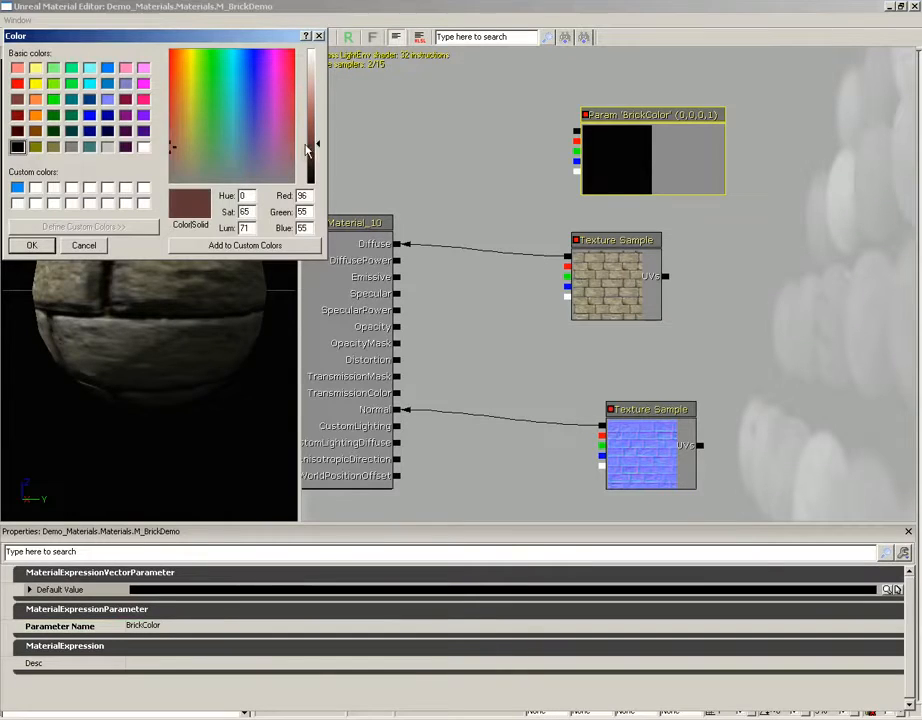
{"action": "left_click", "coordinate": [39, 247]}
Step: Shift the brick texture sample away from the material node and add a Multiply node between them
{"action": "left_click_drag", "start_coordinate": [606, 267], "coordinate": [644, 259]}
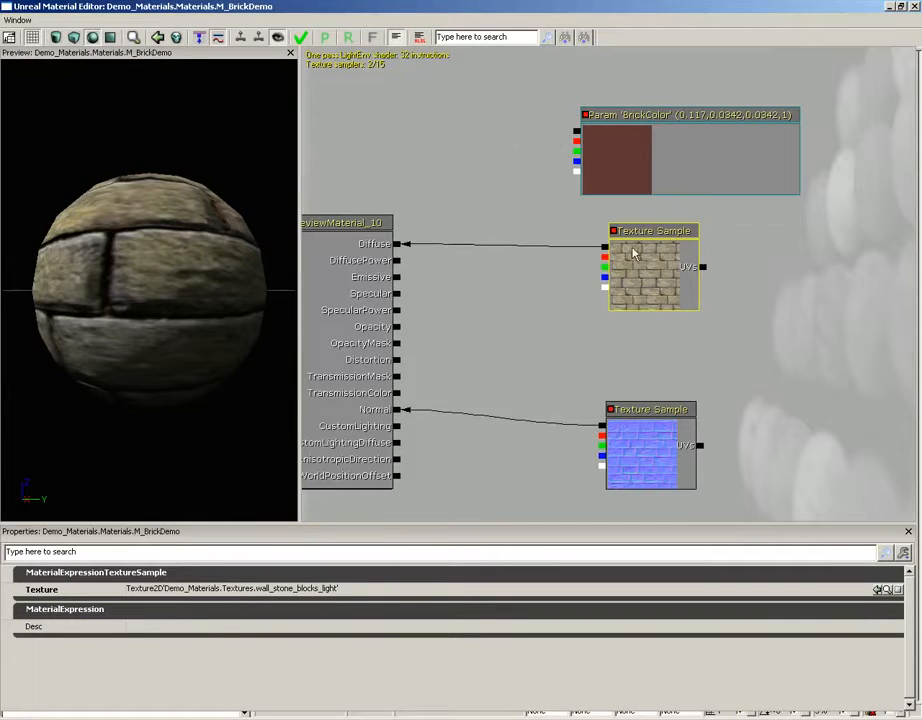
{"action": "right_click", "coordinate": [465, 211]}
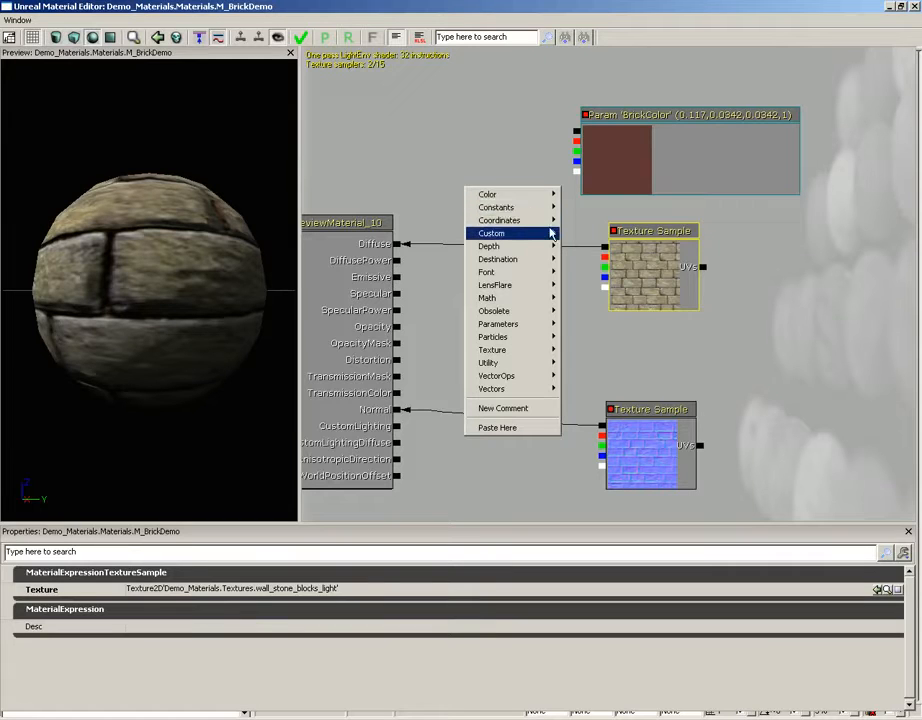
{"action": "mouse_move", "coordinate": [527, 298]}
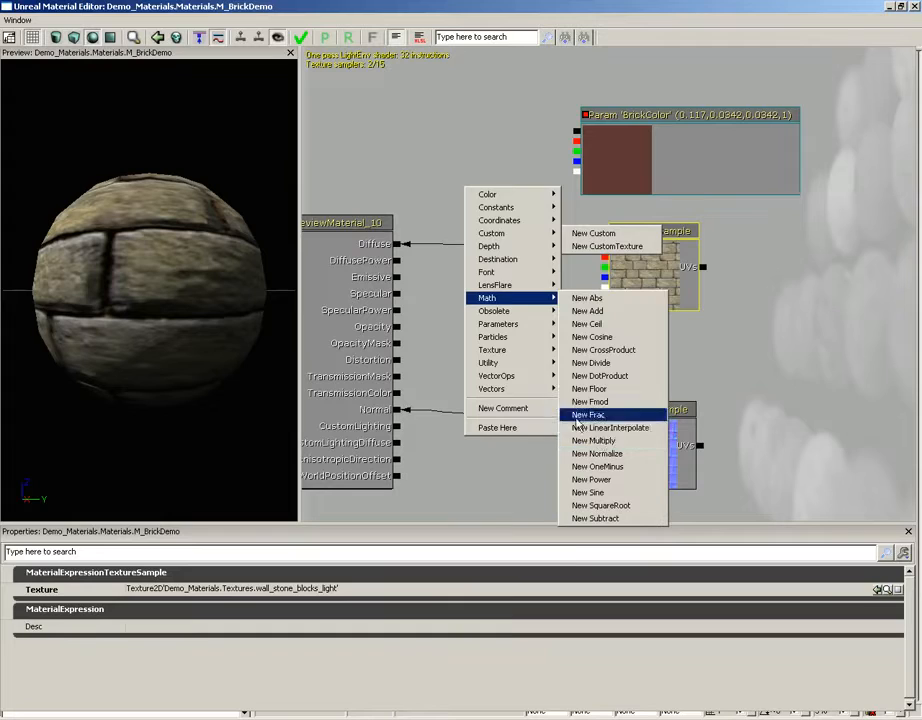
{"action": "left_click", "coordinate": [447, 173]}
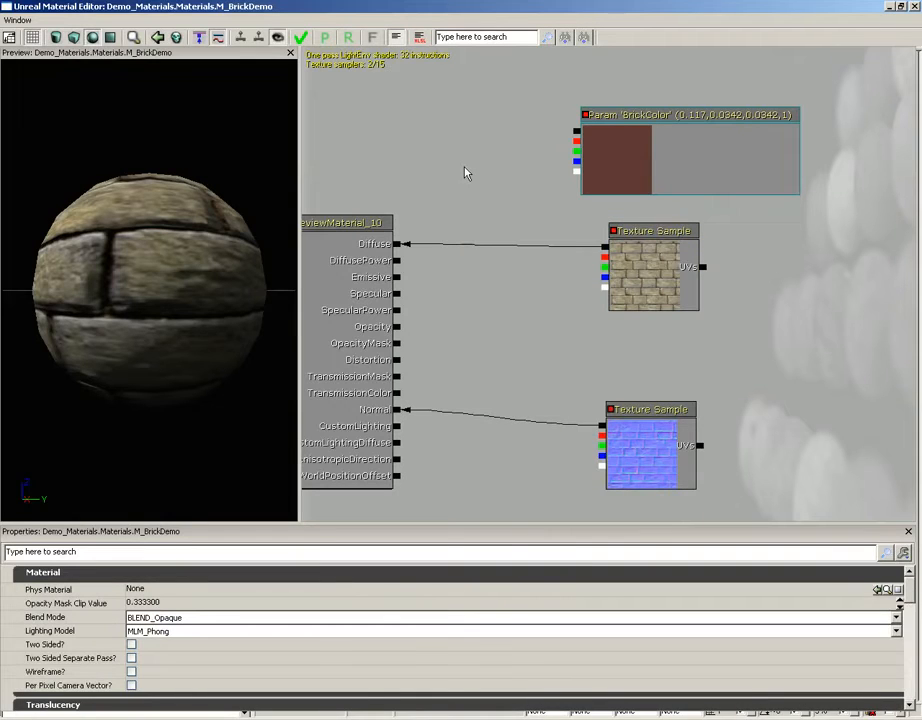
{"action": "left_click", "coordinate": [475, 215]}
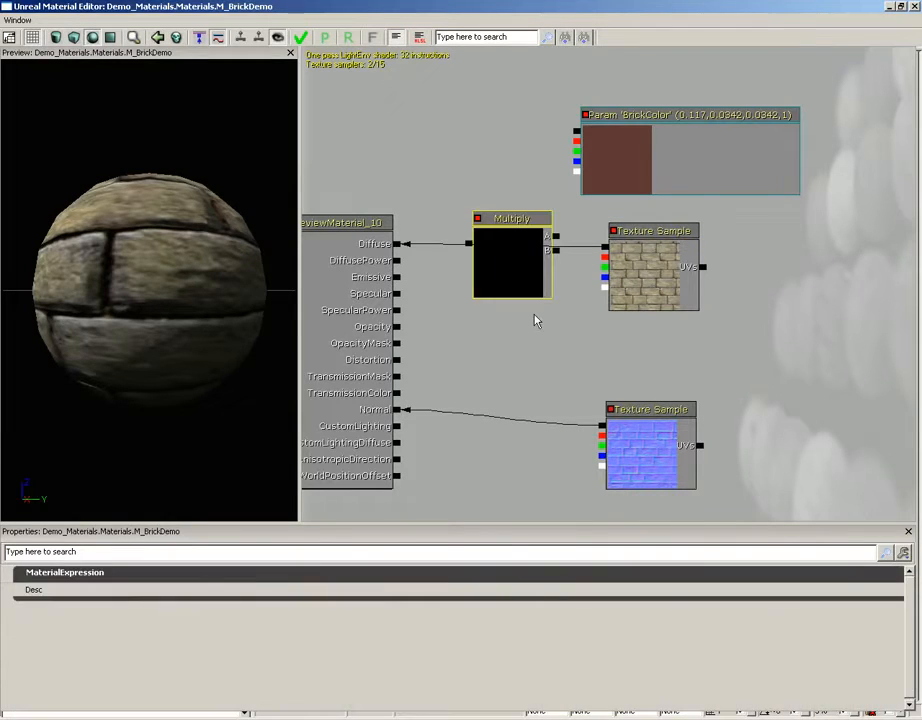
{"action": "left_click_drag", "start_coordinate": [518, 242], "coordinate": [535, 213]}
Step: Wire BrickColor into Multiply's A input, the brick texture into B, and the Multiply output into Diffuse
{"action": "left_click", "coordinate": [540, 200]}
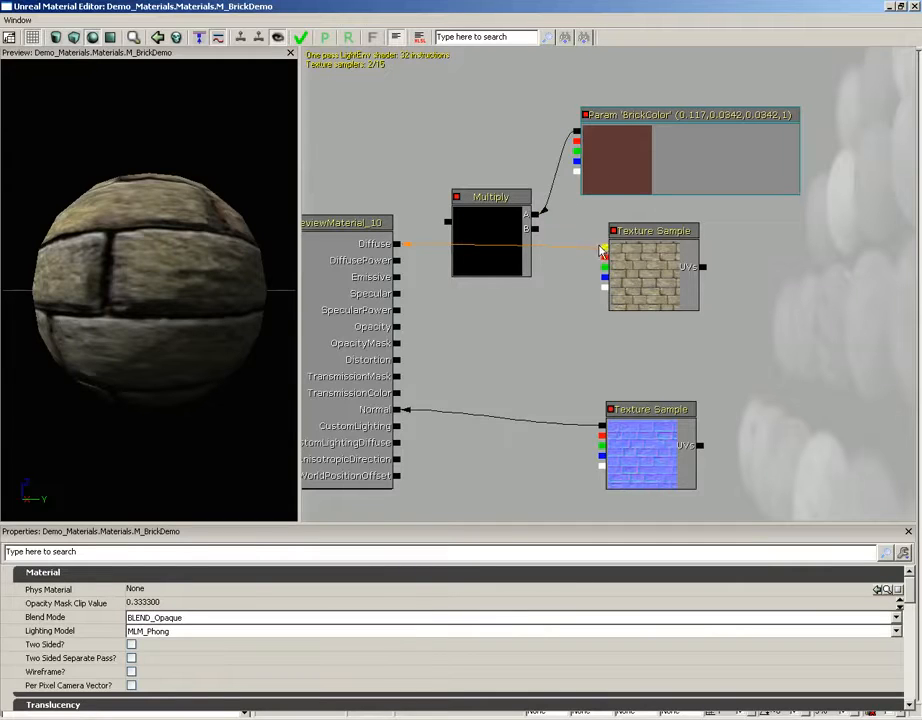
{"action": "left_click_drag", "start_coordinate": [604, 246], "coordinate": [533, 229]}
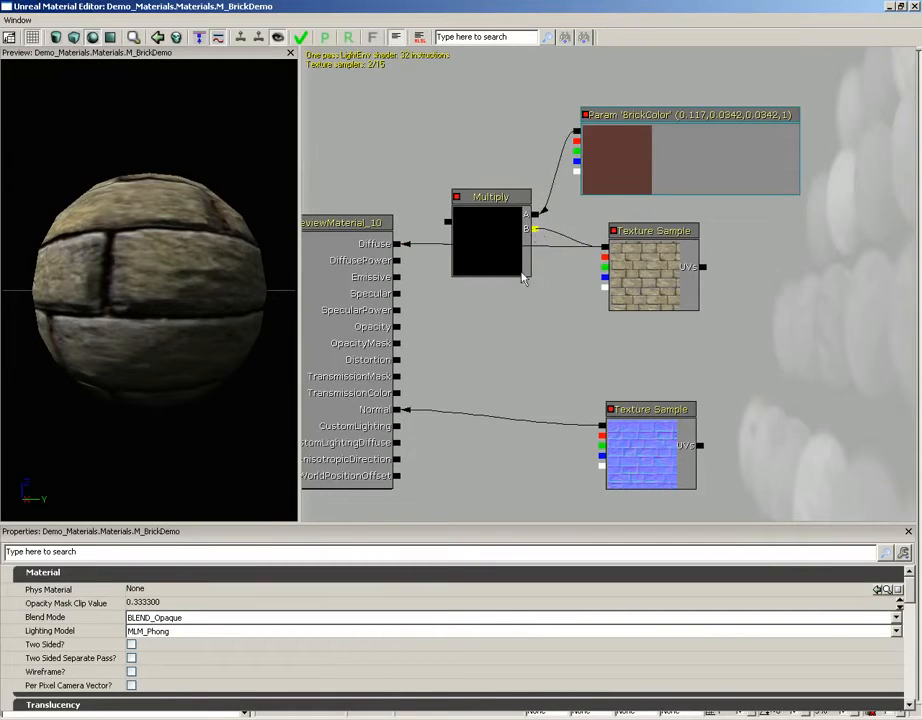
{"action": "left_click_drag", "start_coordinate": [447, 226], "coordinate": [401, 245]}
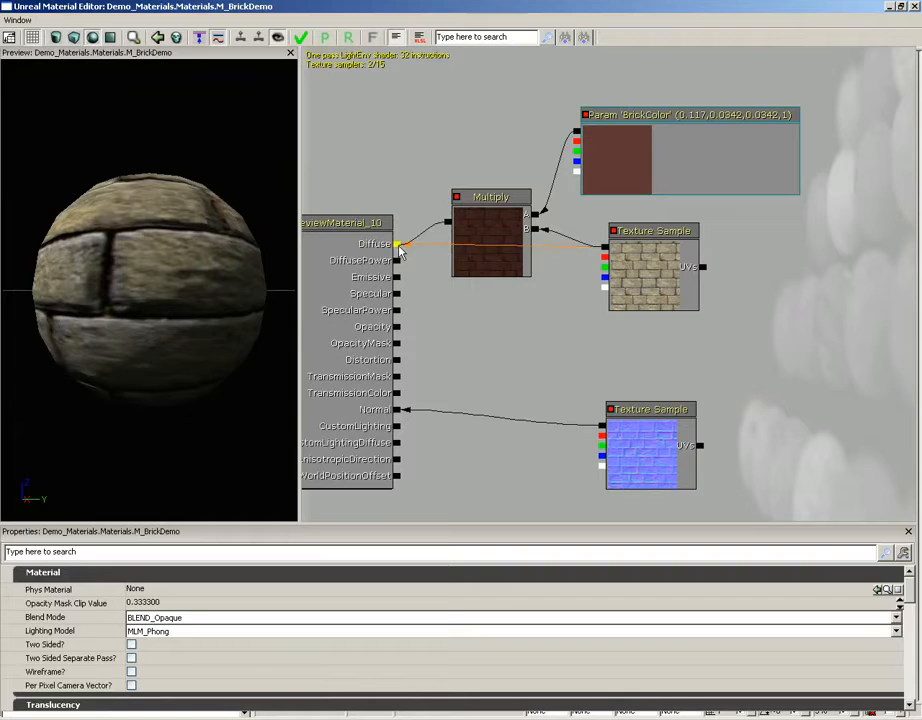
{"action": "mouse_move", "coordinate": [170, 265]}
{"action": "left_mouse_down"}
{"action": "mouse_move", "coordinate": [214, 297]}
{"action": "mouse_move", "coordinate": [35, 298]}
{"action": "mouse_move", "coordinate": [41, 245]}
{"action": "mouse_move", "coordinate": [106, 213]}
{"action": "mouse_move", "coordinate": [162, 268]}
{"action": "left_mouse_up"}
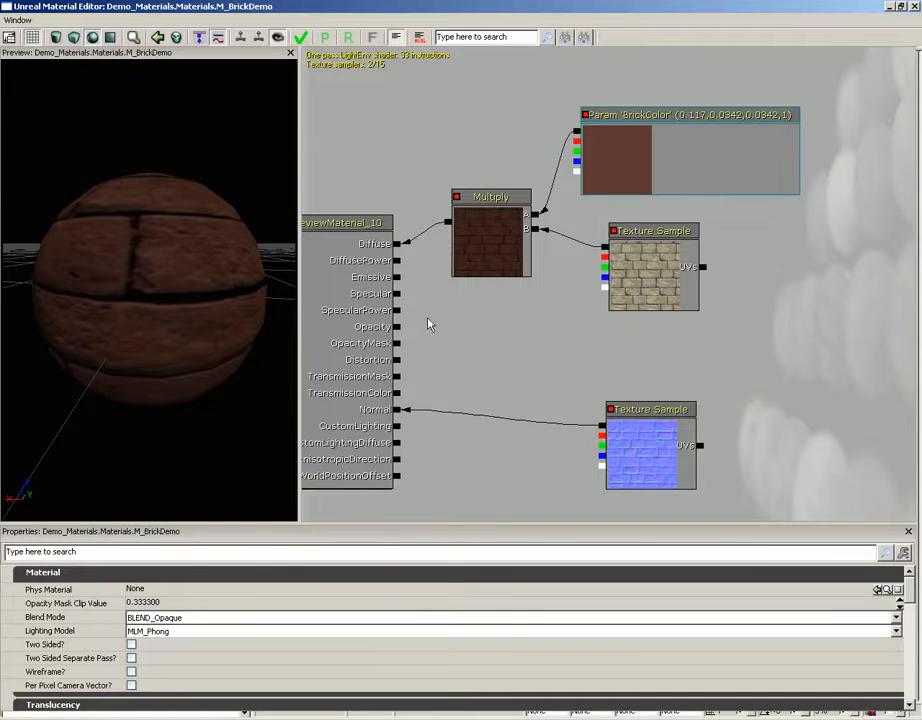
Step: Move the BrickColor, Multiply and brick texture nodes together up and away from the material node
{"action": "left_click", "coordinate": [626, 162]}
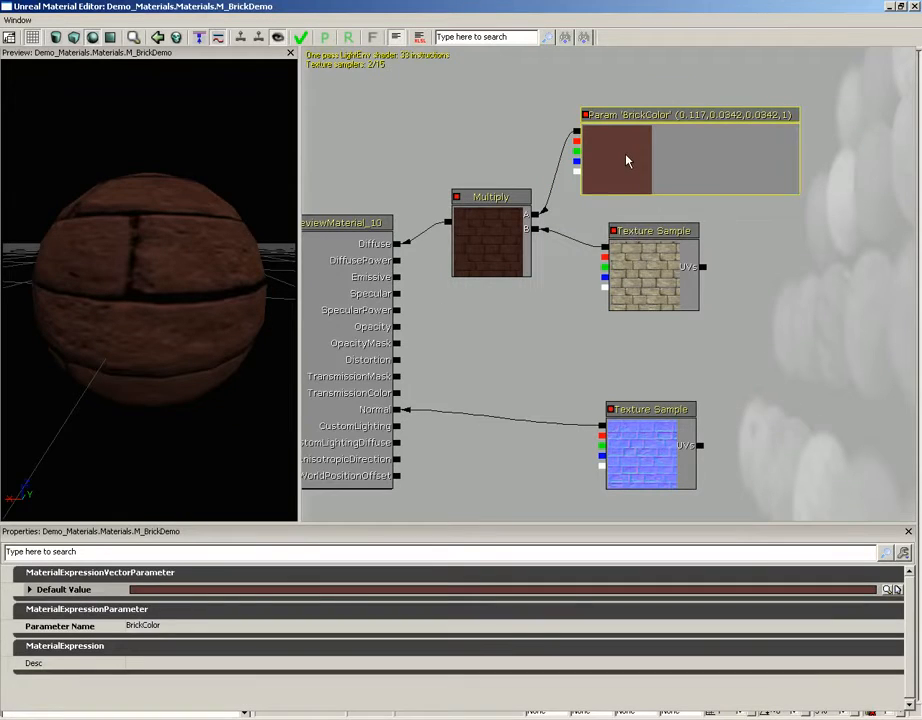
{"action": "left_click", "coordinate": [482, 222], "text": "ctrl"}
{"action": "left_click", "coordinate": [638, 264], "text": "ctrl"}
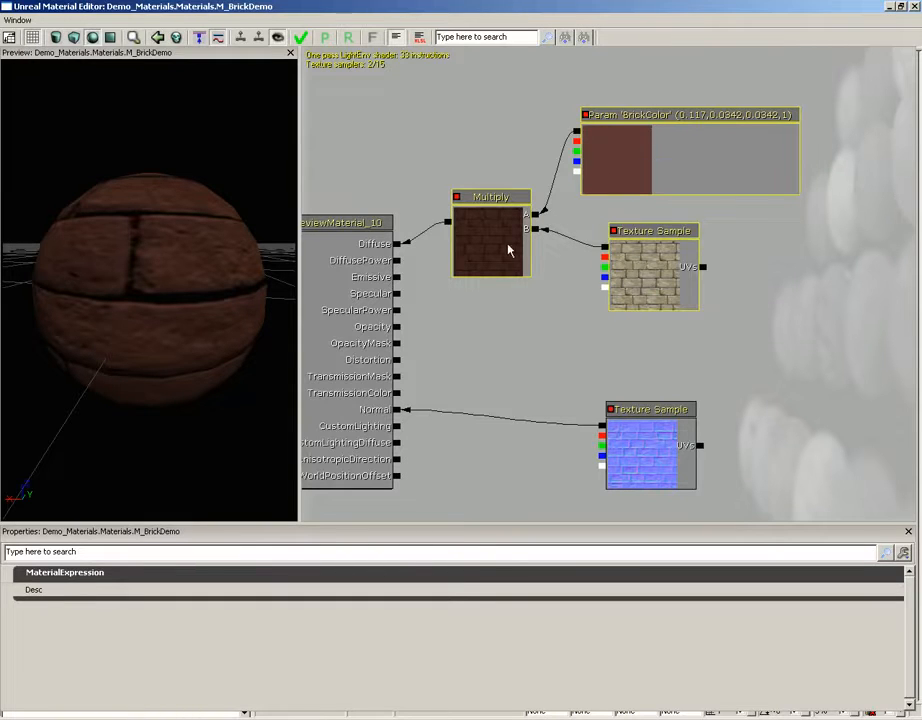
{"action": "left_click_drag", "start_coordinate": [500, 243], "coordinate": [643, 182], "text": "ctrl"}
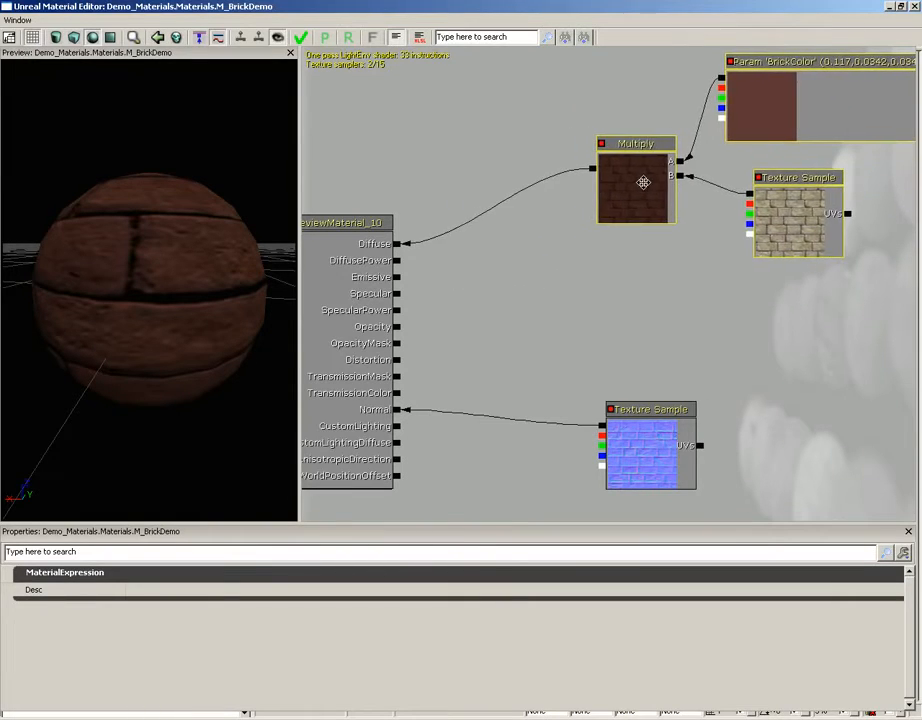
{"action": "left_click", "coordinate": [504, 243]}
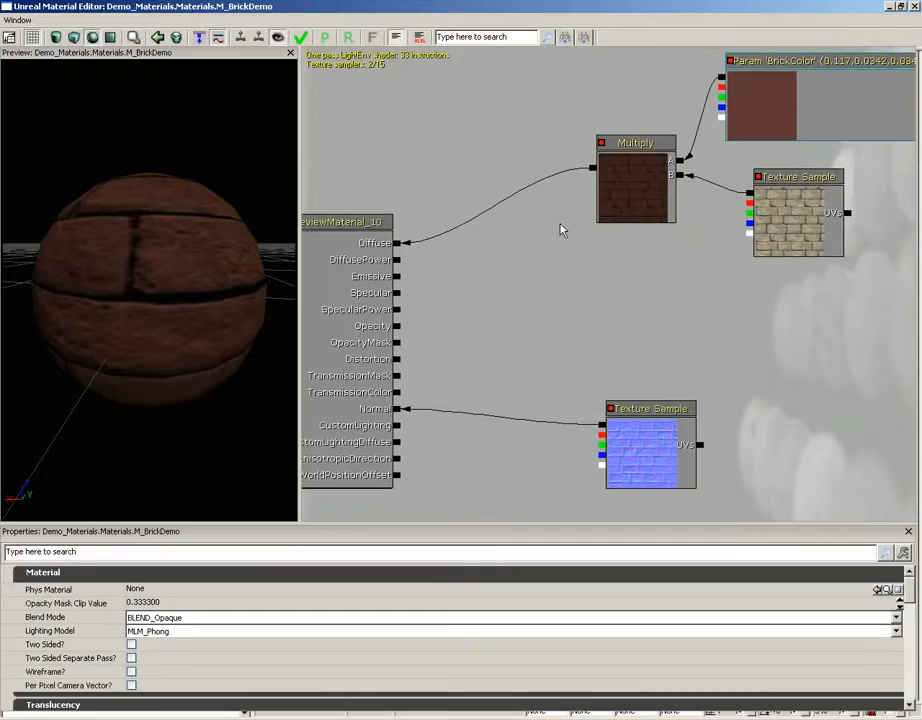
Step: Add a Lerp node before the material node and connect Multiply to its A input and the brick texture to B
{"action": "left_click", "coordinate": [504, 249]}
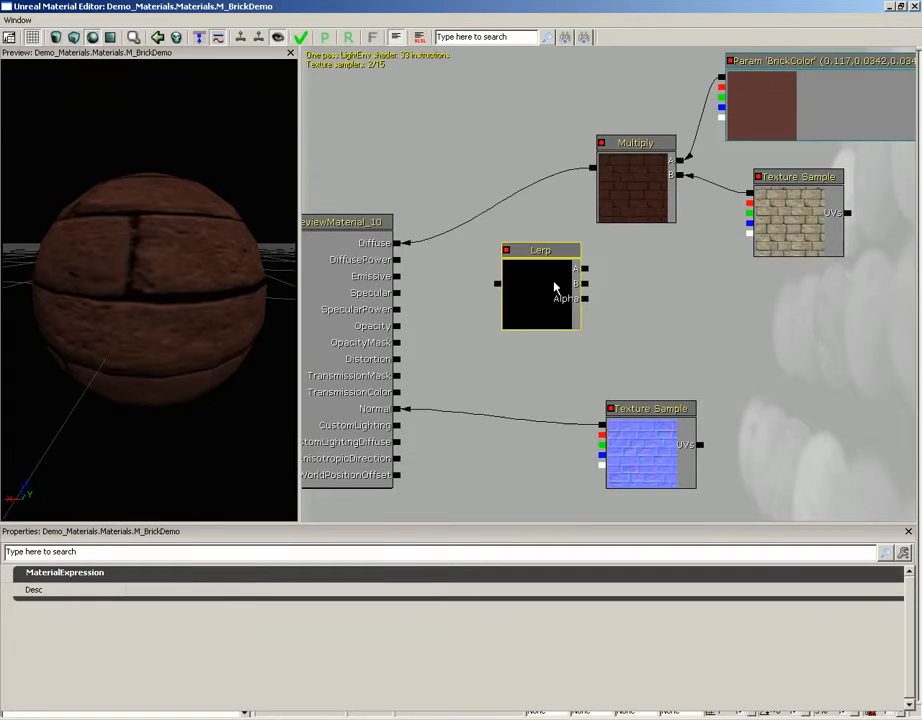
{"action": "left_click_drag", "start_coordinate": [555, 287], "coordinate": [526, 272]}
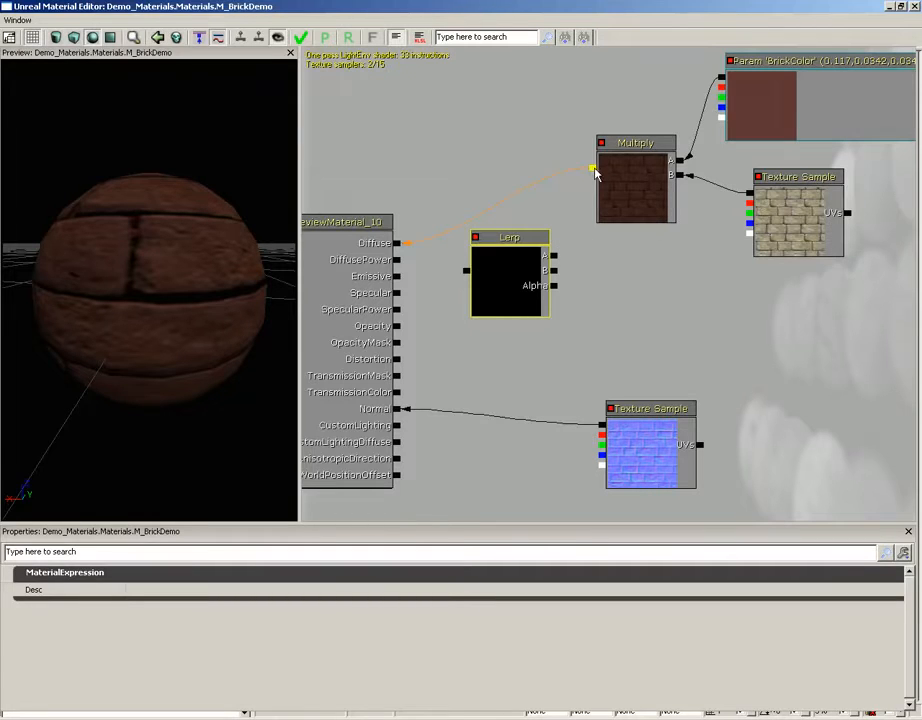
{"action": "left_click_drag", "start_coordinate": [593, 170], "coordinate": [553, 256]}
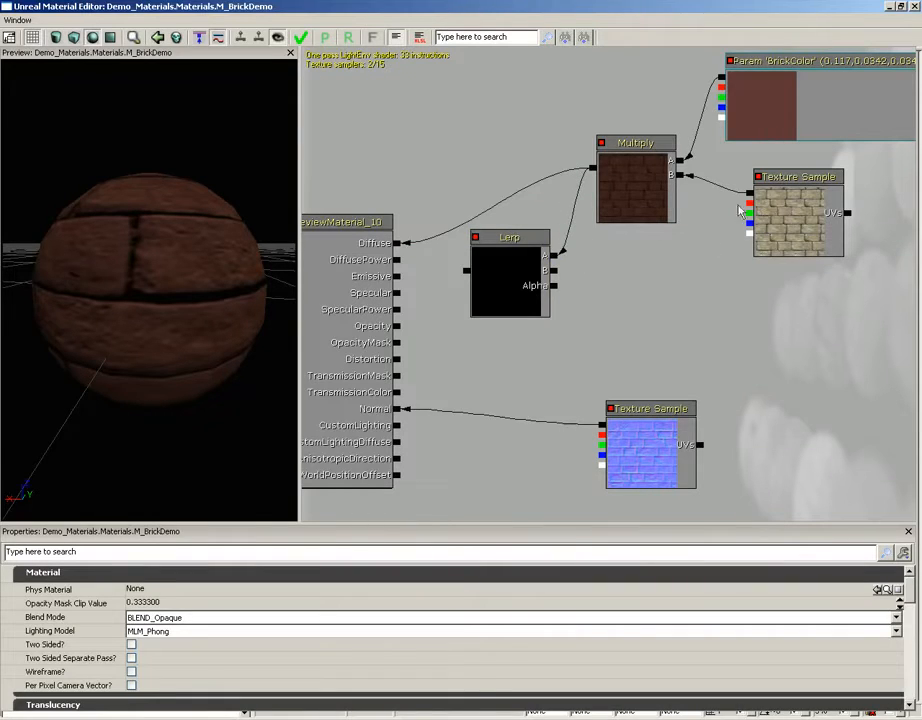
{"action": "left_click_drag", "start_coordinate": [749, 193], "coordinate": [556, 270]}
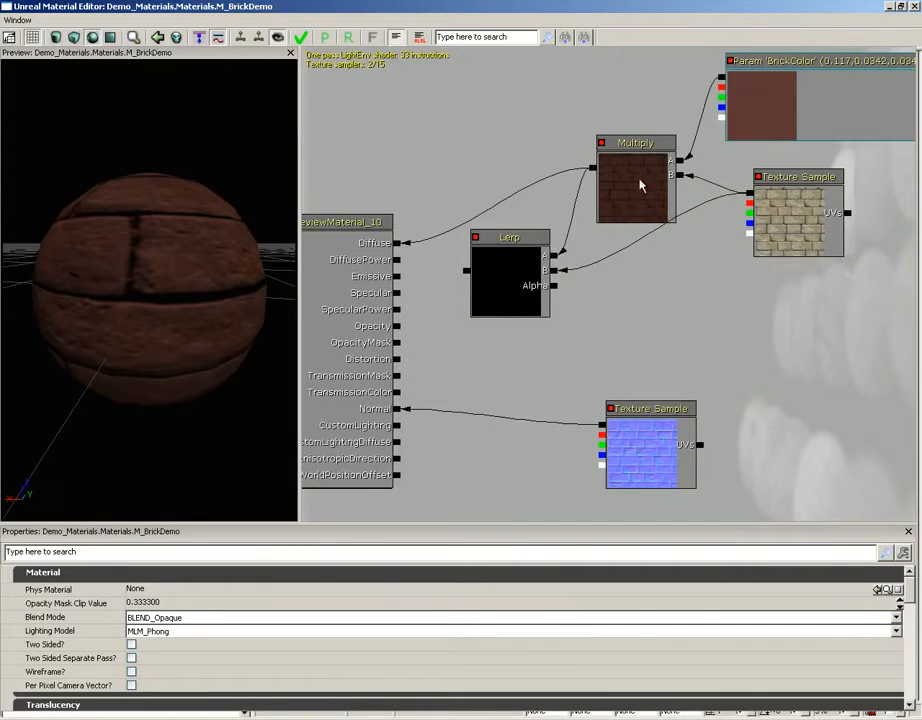
Step: Connect the brick texture's alpha output directly to Diffuse and inspect the mask on the preview sphere
{"action": "left_click_drag", "start_coordinate": [206, 288], "coordinate": [226, 298]}
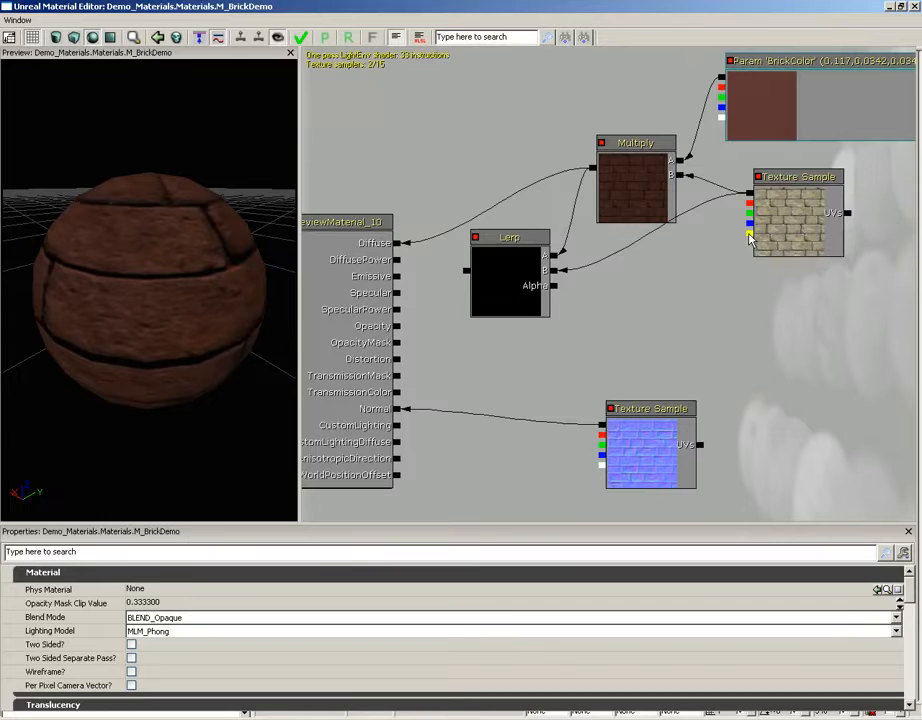
{"action": "left_click_drag", "start_coordinate": [749, 237], "coordinate": [648, 268]}
{"action": "left_click_drag", "start_coordinate": [585, 296], "coordinate": [401, 243]}
{"action": "left_click_drag", "start_coordinate": [288, 245], "coordinate": [153, 219]}
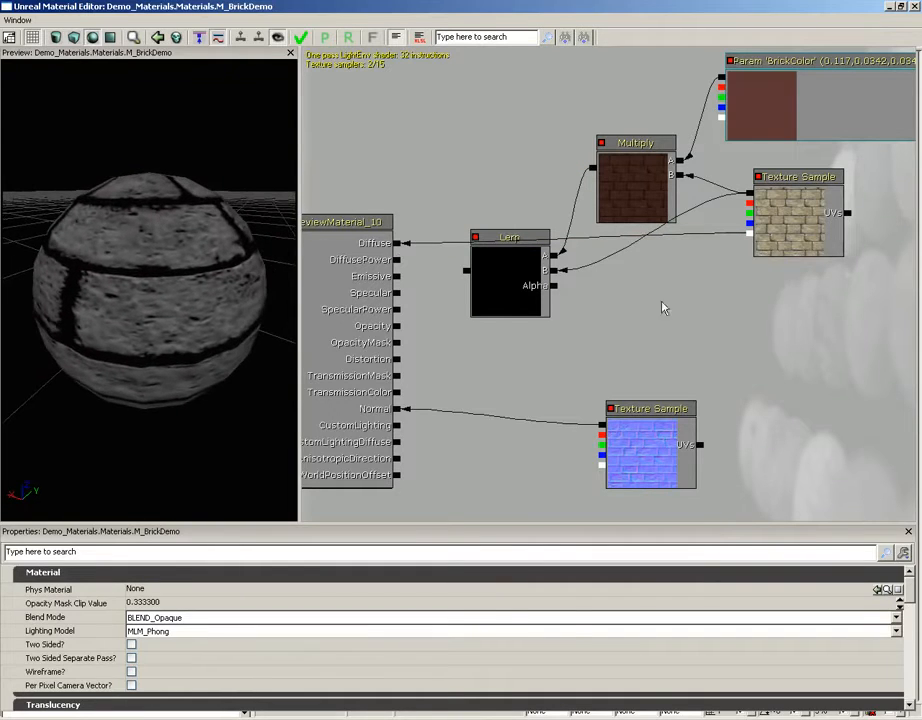
Step: Connect the brick texture's alpha output to the Lerp's Alpha input and the Lerp output to Diffuse
{"action": "left_click_drag", "start_coordinate": [749, 232], "coordinate": [555, 288]}
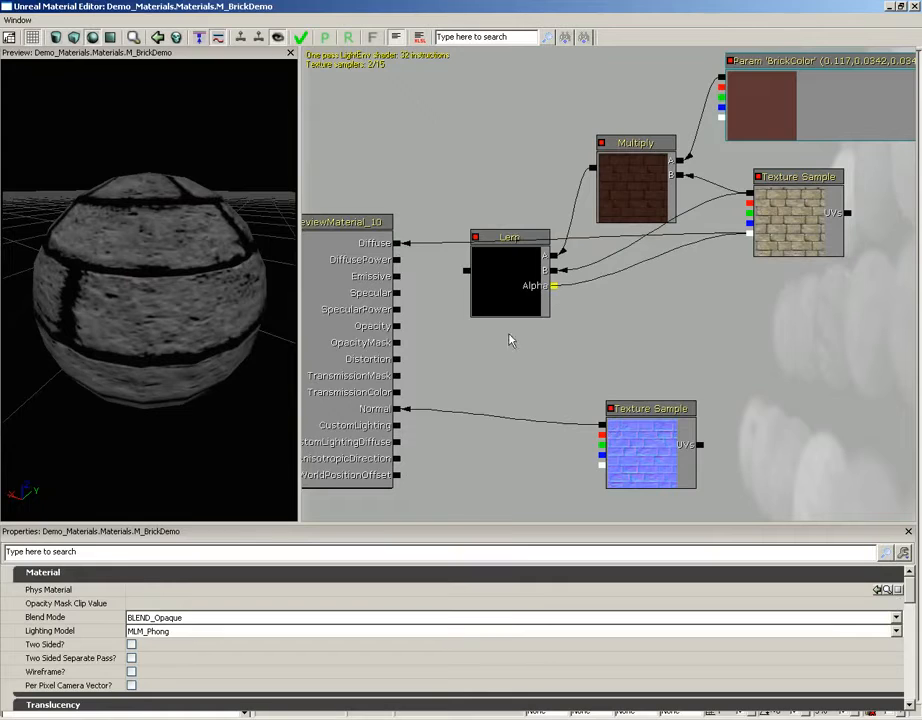
{"action": "left_click_drag", "start_coordinate": [467, 270], "coordinate": [398, 243]}
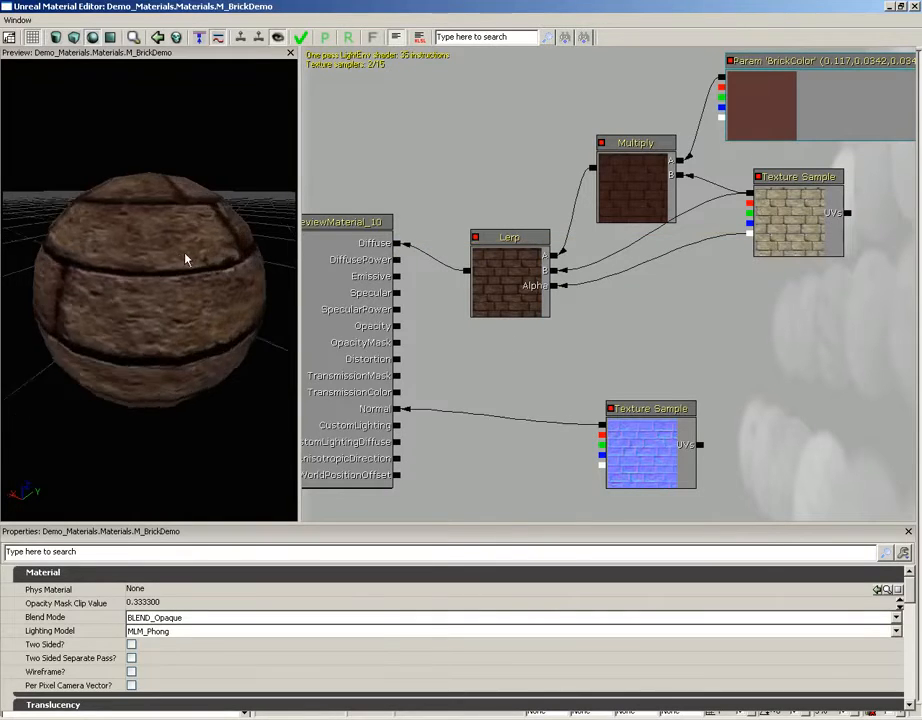
{"action": "left_click_drag", "start_coordinate": [185, 260], "coordinate": [4, 200]}
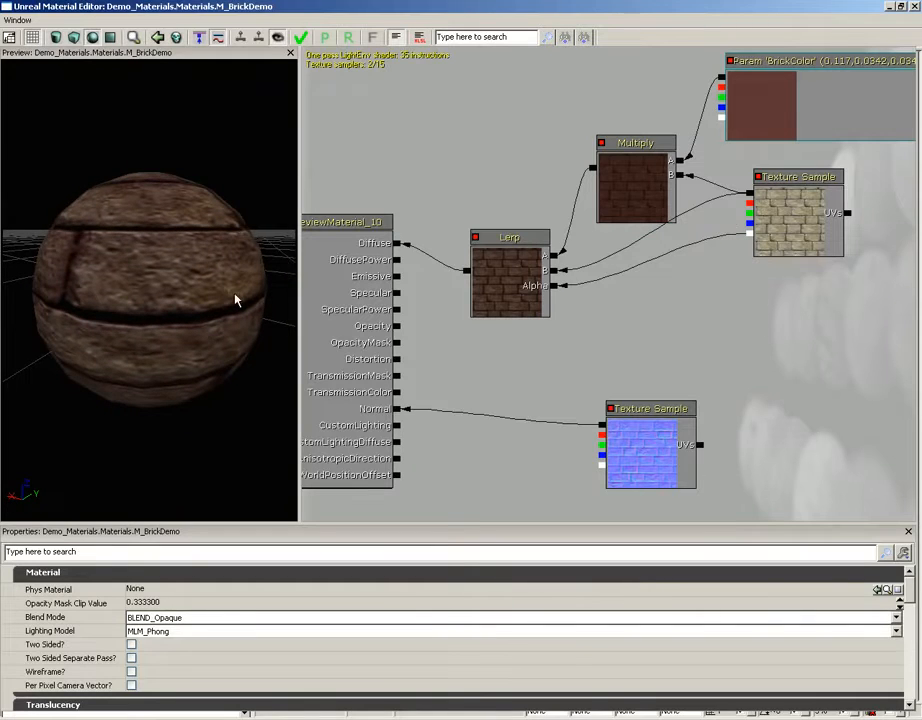
{"action": "scroll", "coordinate": [233, 308], "scroll_direction": "down", "scroll_amount": 3}
Step: Set the BrickColor default value to blue (Red 9, Green 46, Blue 142) and inspect the tint on the preview sphere
{"action": "left_click", "coordinate": [759, 109]}
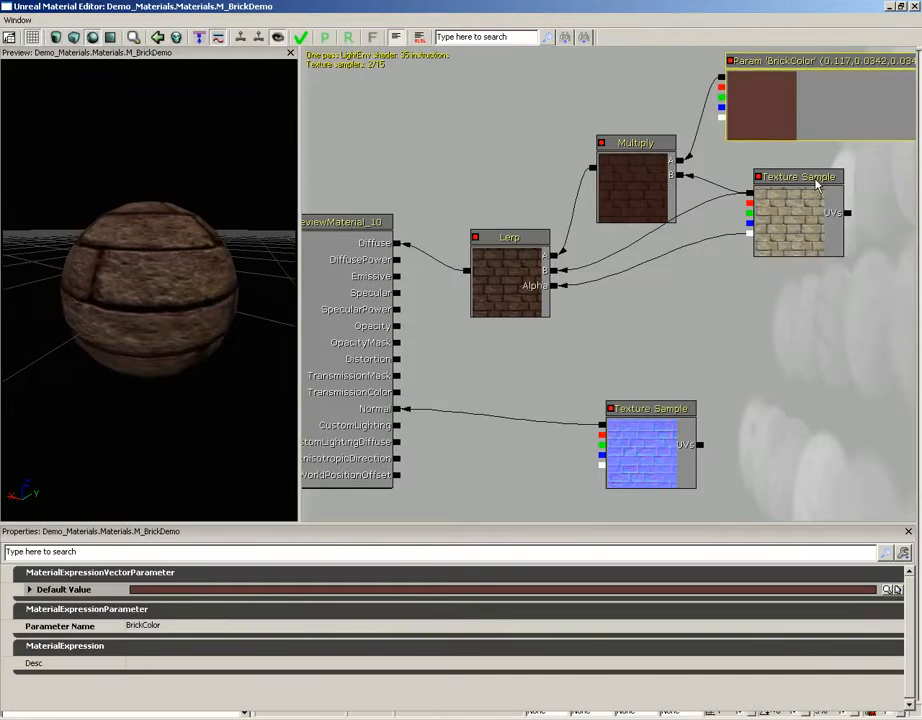
{"action": "left_click", "coordinate": [889, 589]}
{"action": "left_click", "coordinate": [247, 65]}
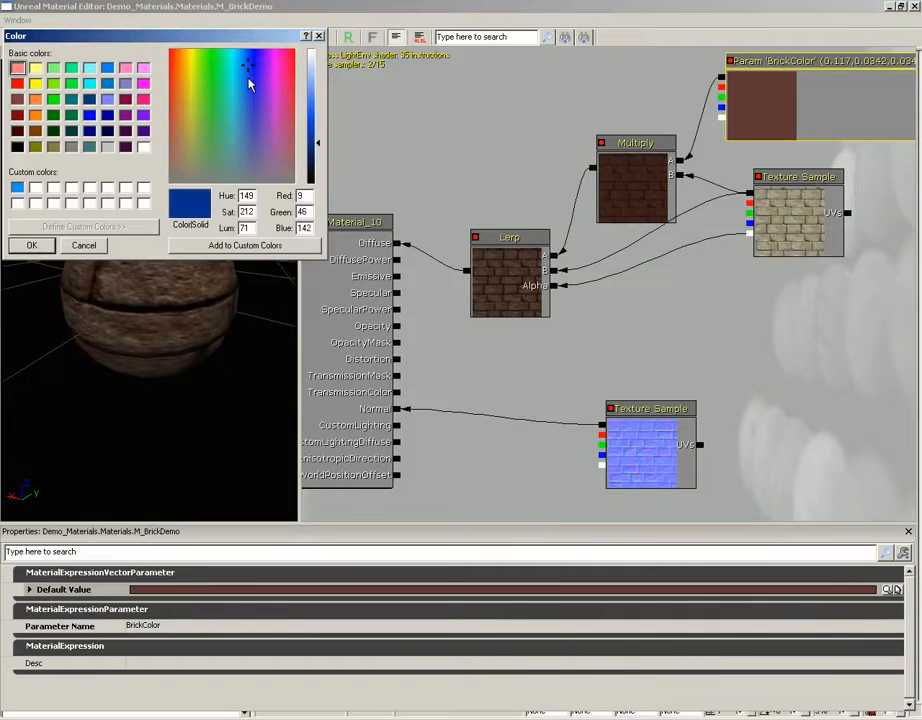
{"action": "left_click", "coordinate": [33, 247]}
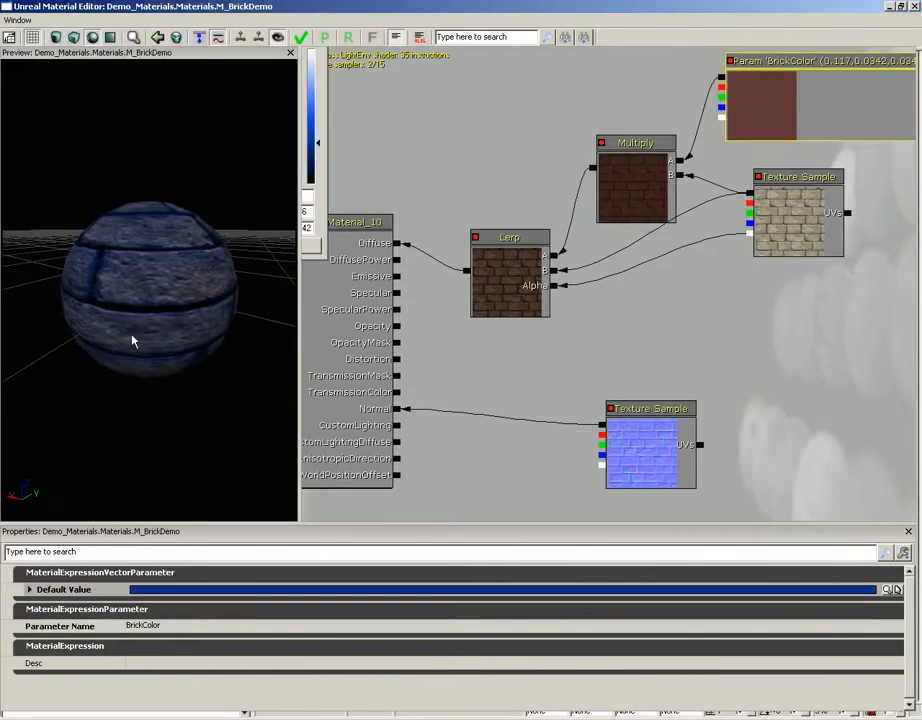
{"action": "left_click_drag", "start_coordinate": [171, 263], "coordinate": [4, 180]}
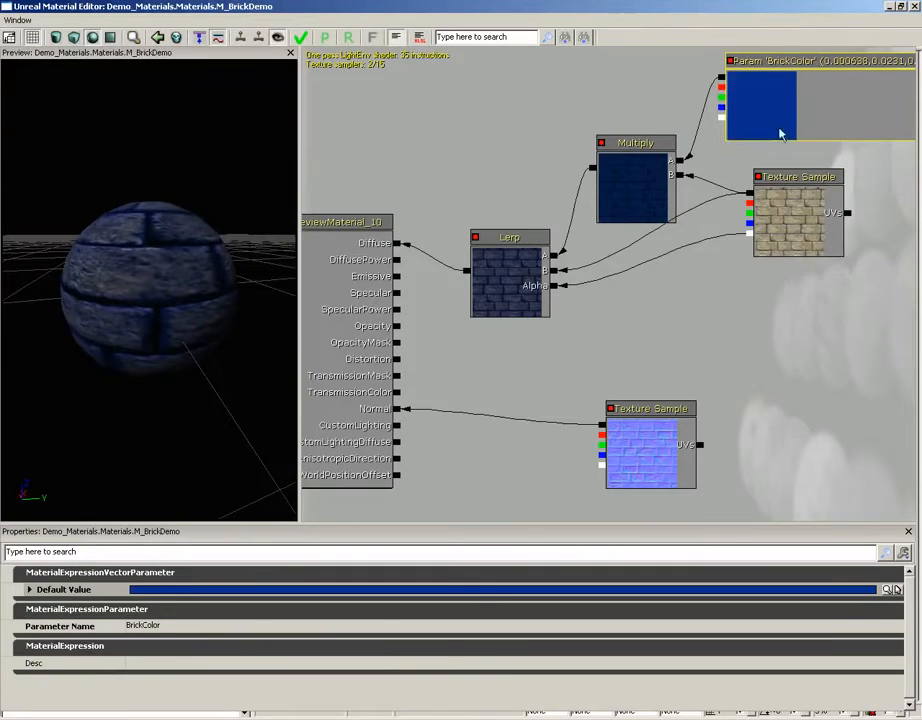
Step: Set the BrickColor default value to a dark reddish brown with Red 83, Green 45, Blue 45
{"action": "left_click", "coordinate": [887, 590]}
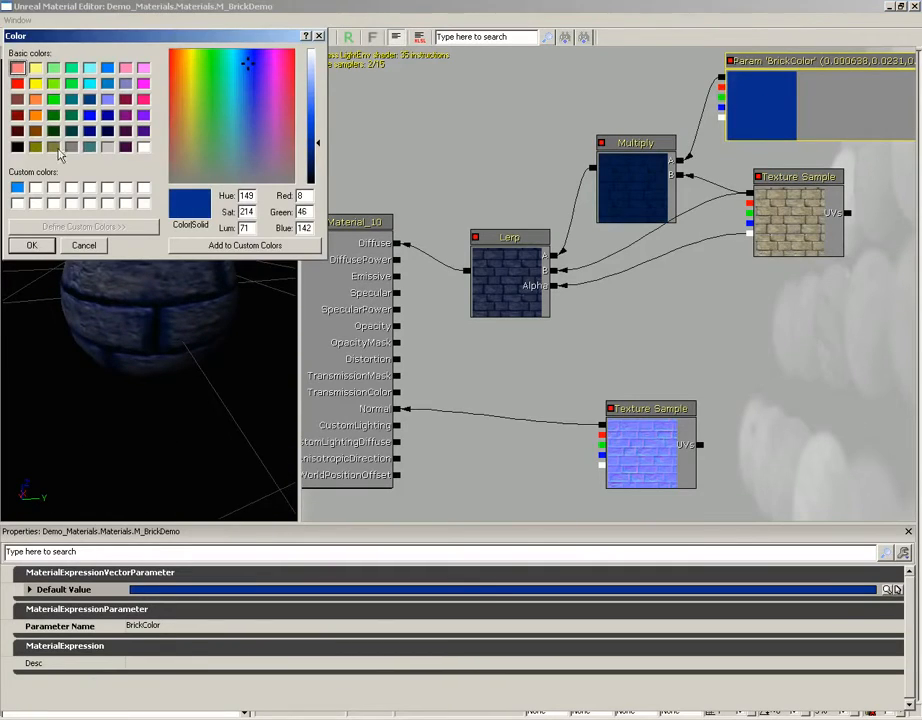
{"action": "left_click", "coordinate": [18, 115]}
{"action": "left_click", "coordinate": [171, 150]}
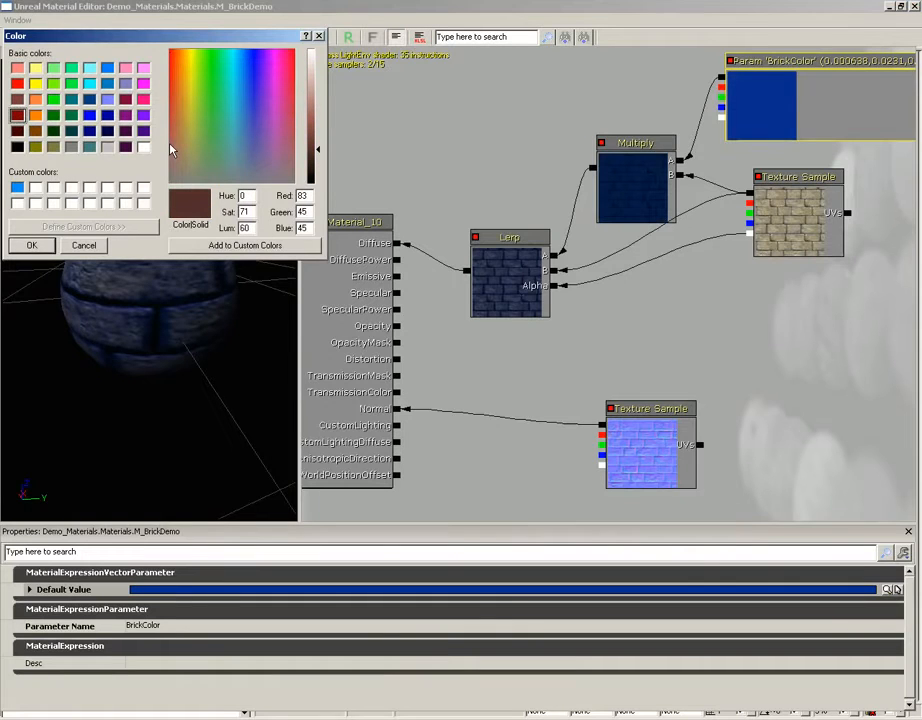
{"action": "left_click", "coordinate": [31, 245]}
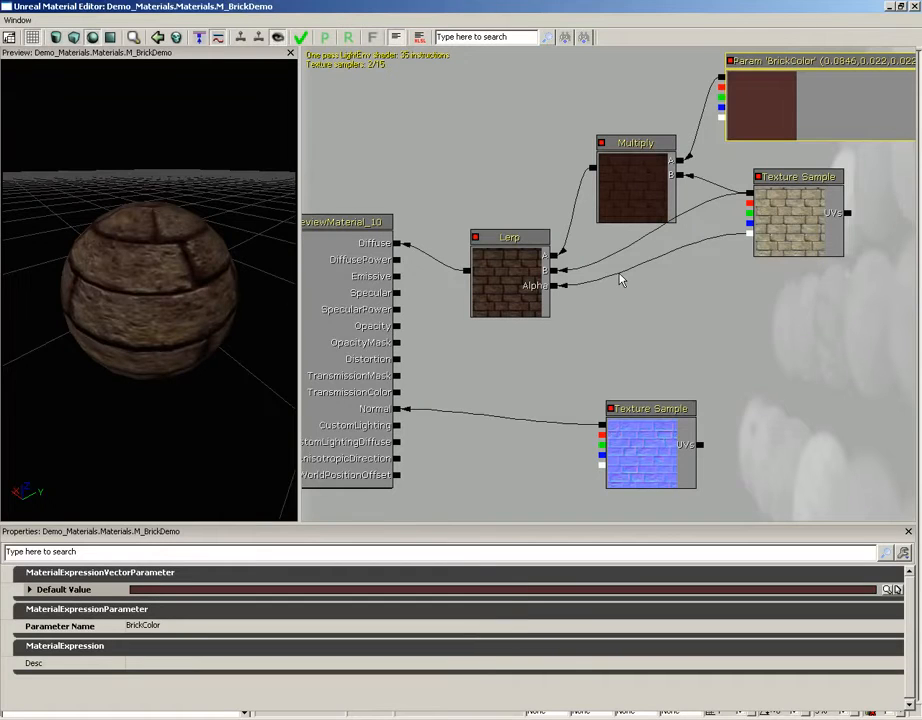
{"action": "scroll", "coordinate": [620, 280], "scroll_direction": "down", "scroll_amount": 2}
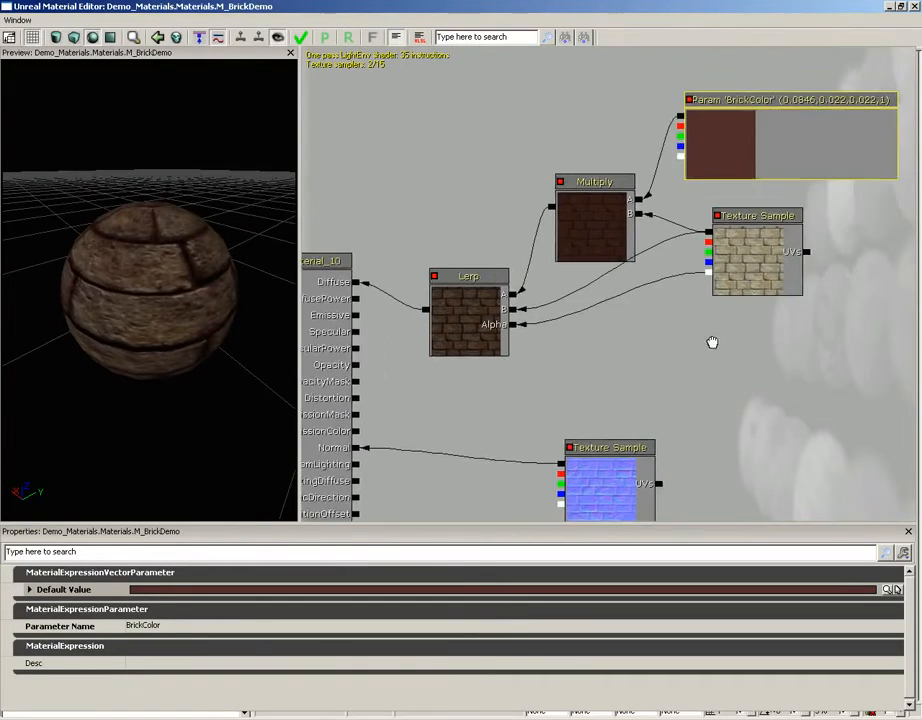
{"action": "left_click", "coordinate": [712, 327]}
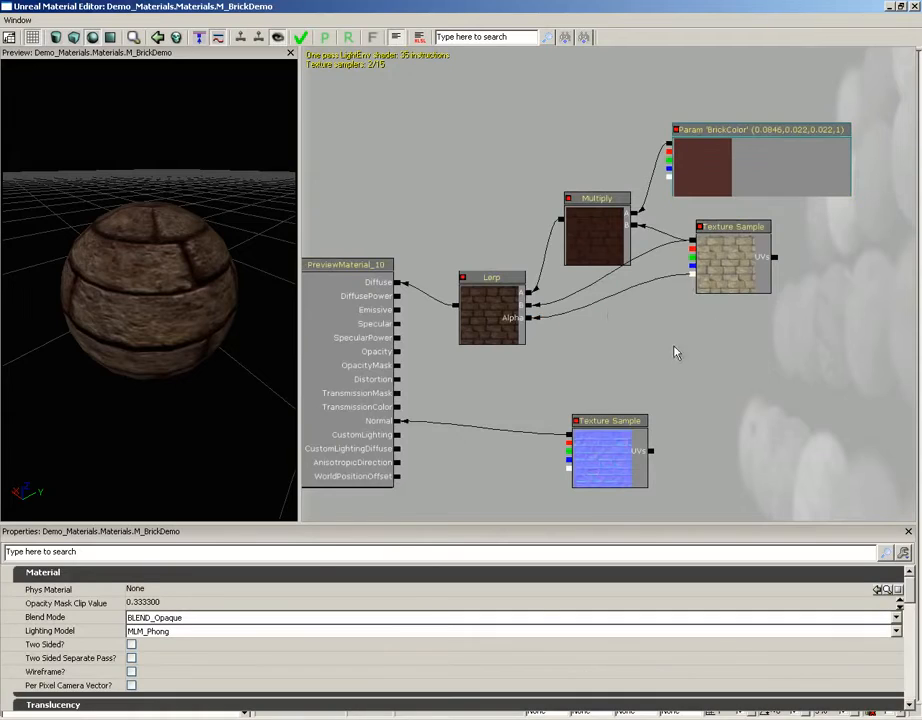
{"action": "scroll", "coordinate": [669, 313], "scroll_direction": "down", "scroll_amount": 1}
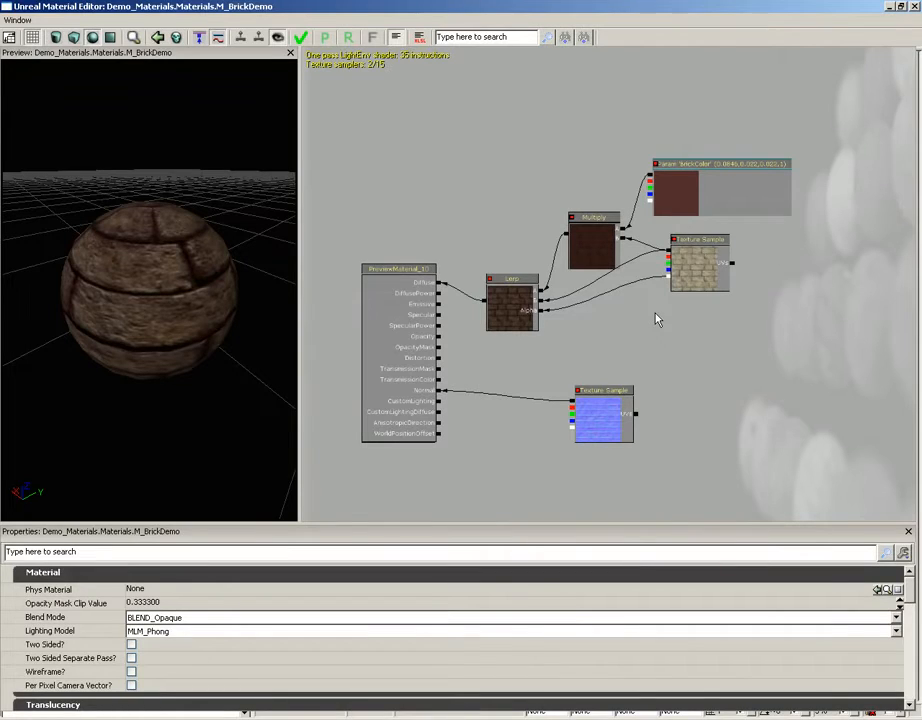
{"action": "scroll", "coordinate": [590, 243], "scroll_direction": "up", "scroll_amount": 2}
{"action": "scroll", "coordinate": [640, 237], "scroll_direction": "down", "scroll_amount": 3}
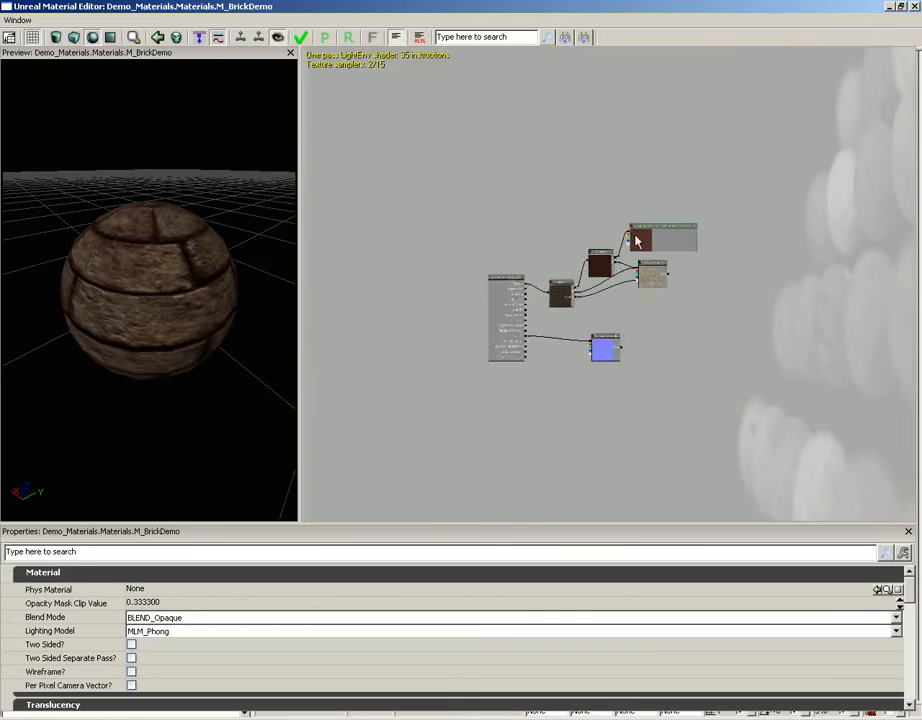
{"action": "scroll", "coordinate": [617, 380], "scroll_direction": "up", "scroll_amount": 4}
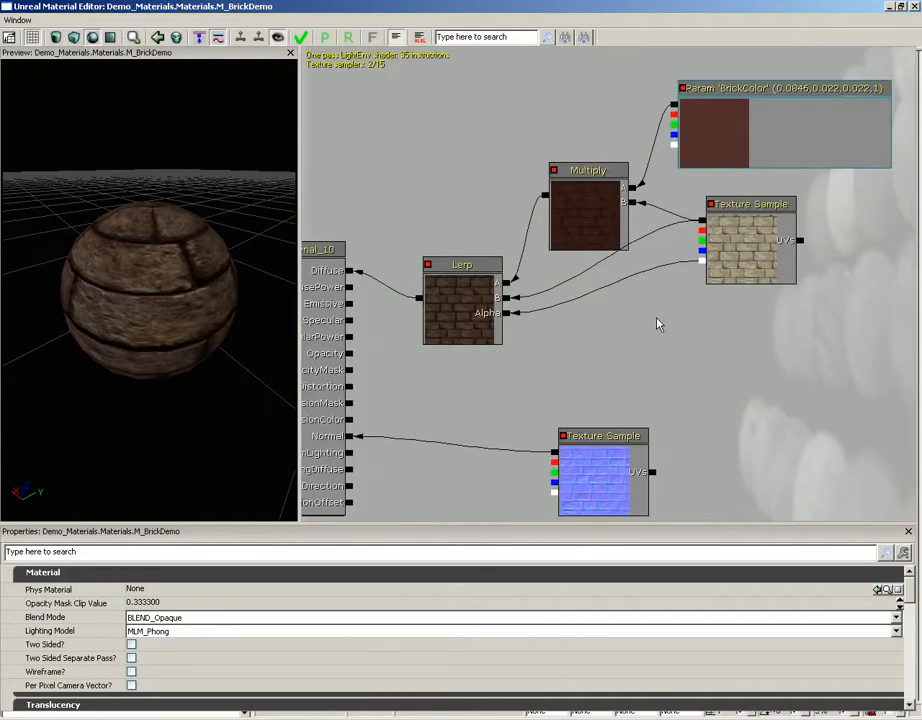
Step: Group the Lerp, Multiply, BrickColor and brick texture nodes under a new comment box named Diffuse
{"action": "left_click_drag", "start_coordinate": [756, 333], "coordinate": [738, 347]}
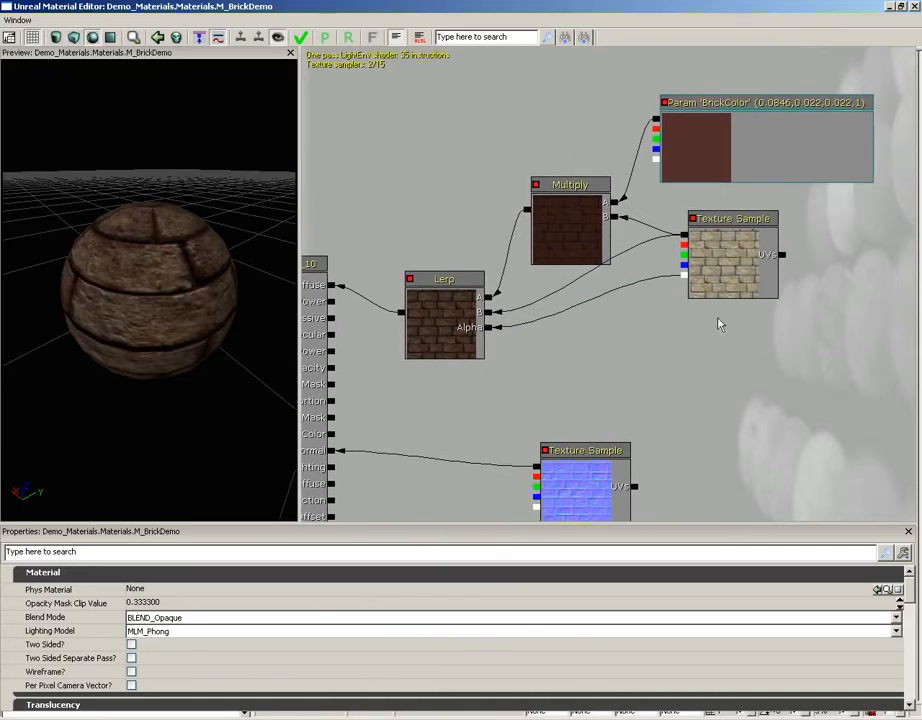
{"action": "left_click_drag", "start_coordinate": [382, 90], "coordinate": [884, 362], "text": "ctrl+alt"}
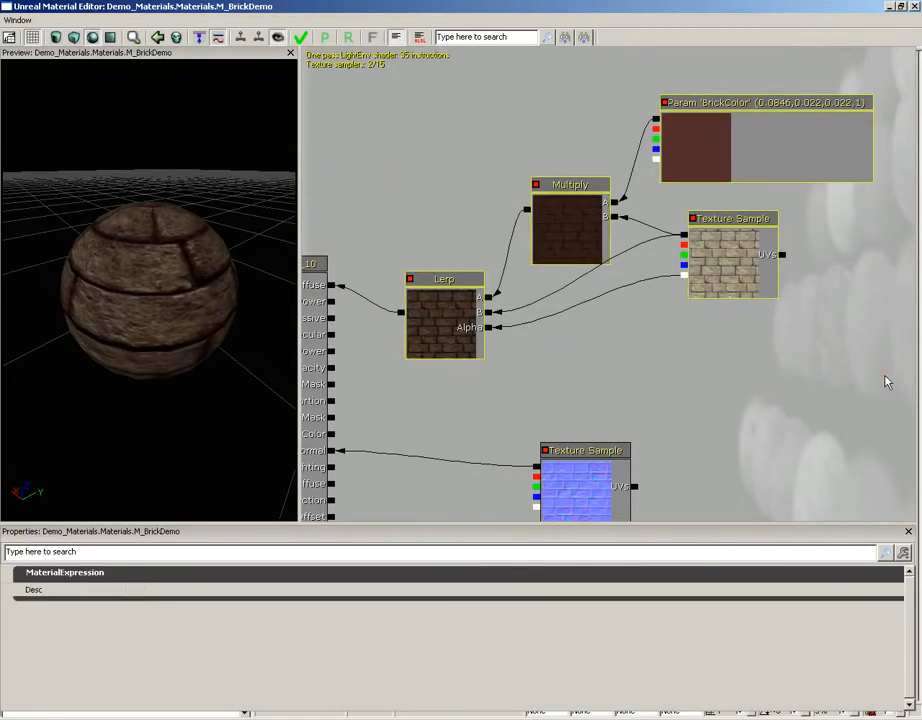
{"action": "right_click", "coordinate": [475, 148]}
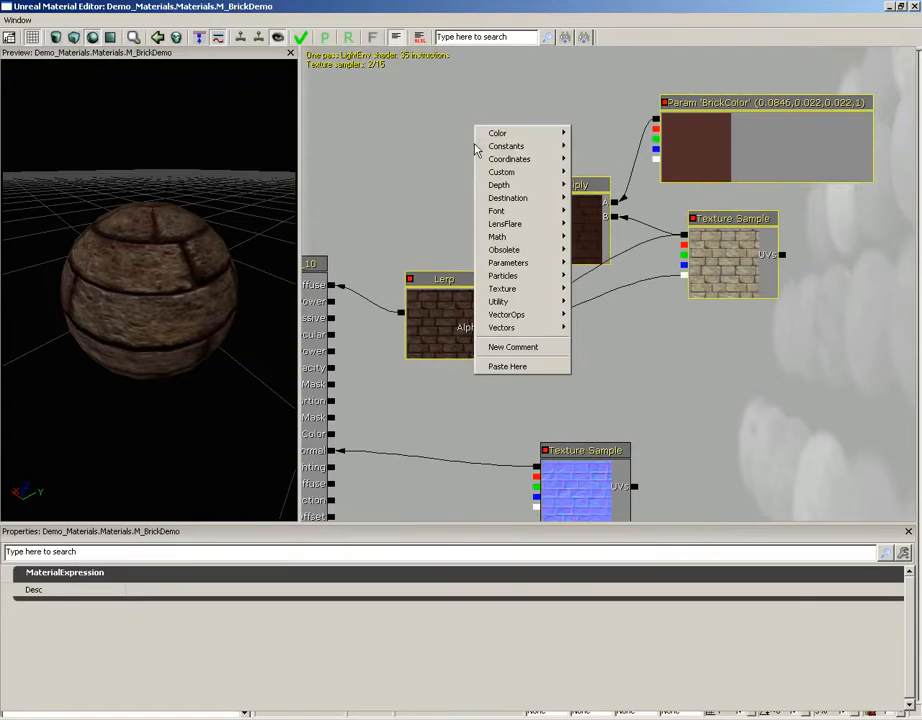
{"action": "left_click", "coordinate": [551, 347]}
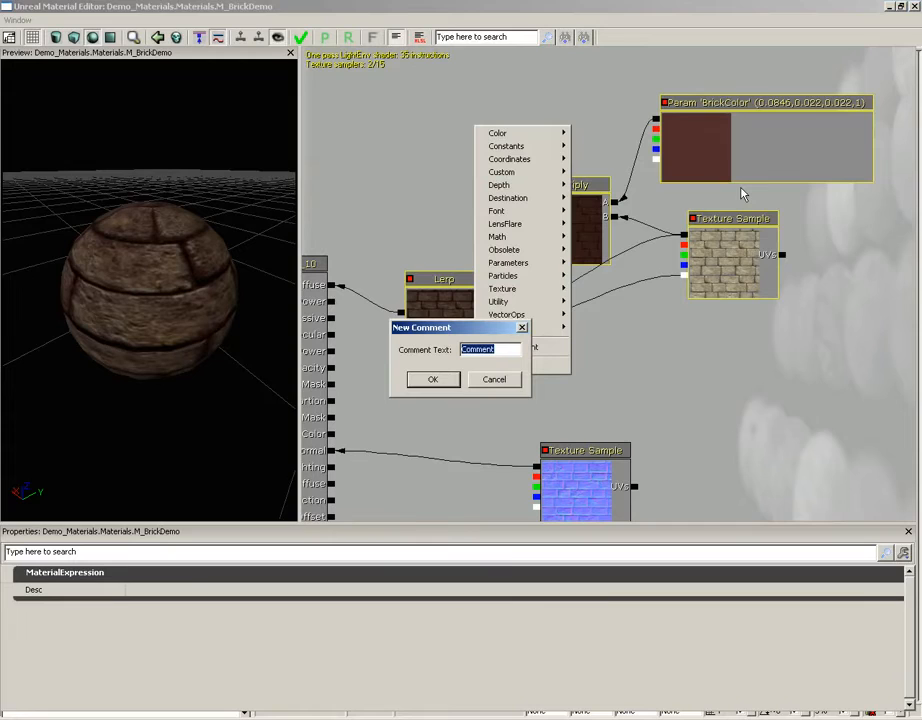
{"action": "type", "text": "Diffuse"}
{"action": "key", "text": "Return"}
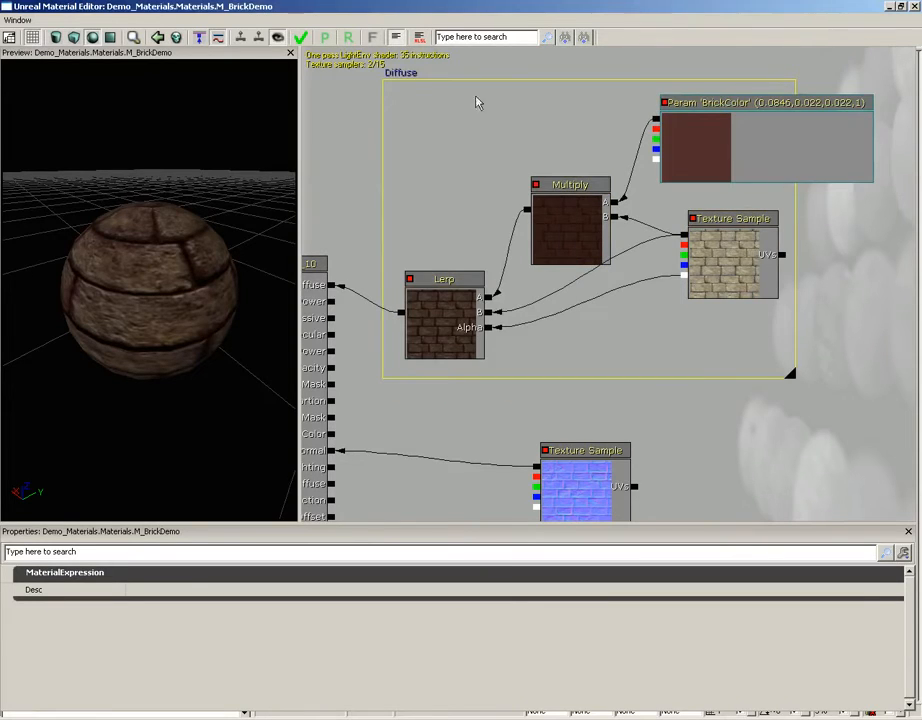
Step: Widen the Diffuse comment box so that it fully encloses the BrickColor parameter node
{"action": "left_click_drag", "start_coordinate": [477, 103], "coordinate": [438, 169]}
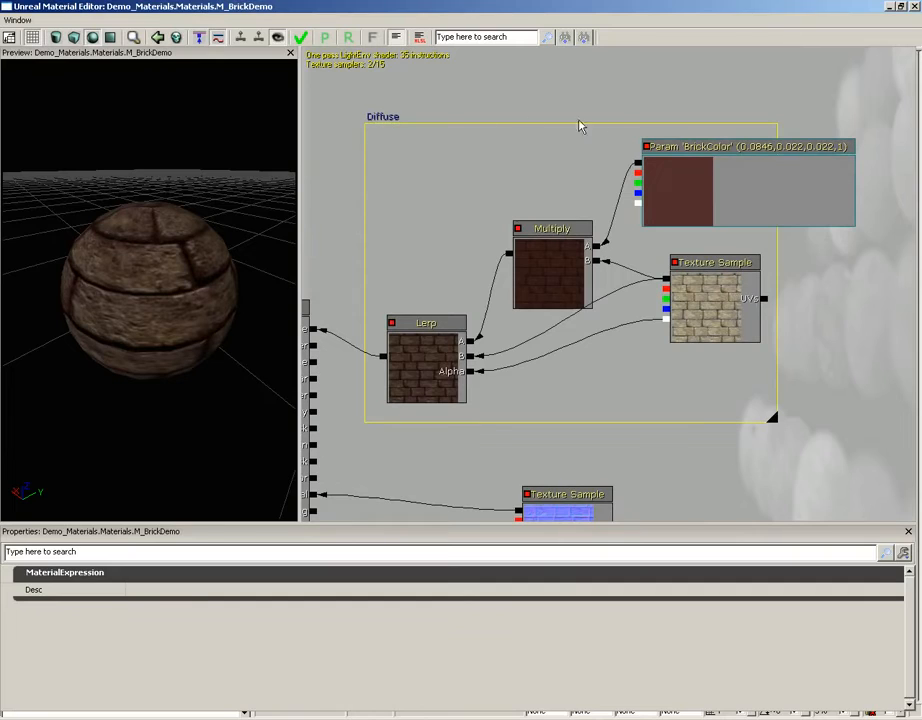
{"action": "left_click_drag", "start_coordinate": [840, 348], "coordinate": [794, 329]}
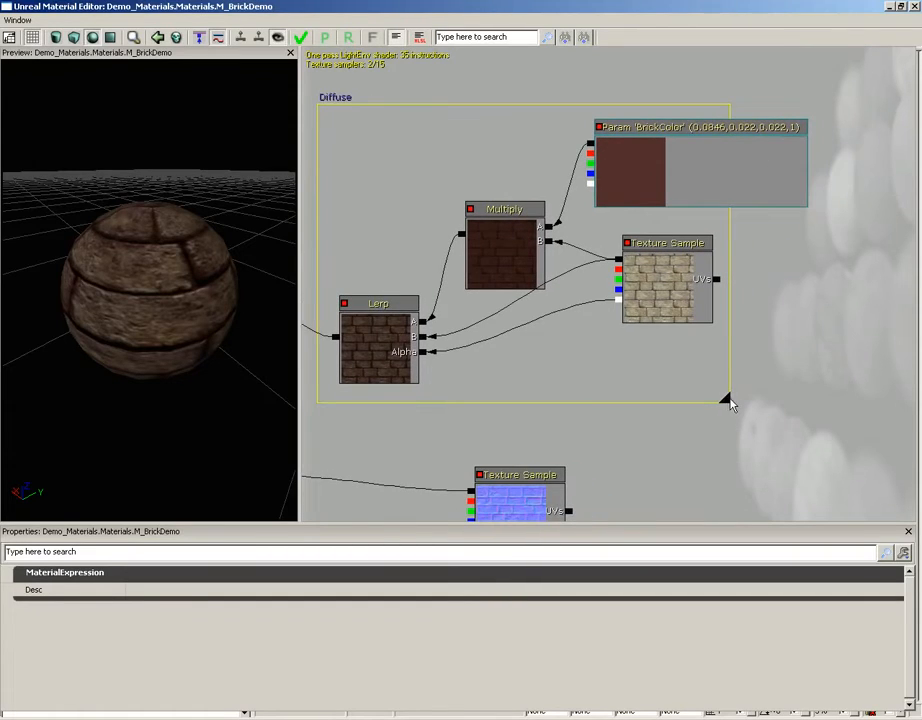
{"action": "left_click_drag", "start_coordinate": [728, 402], "coordinate": [835, 410]}
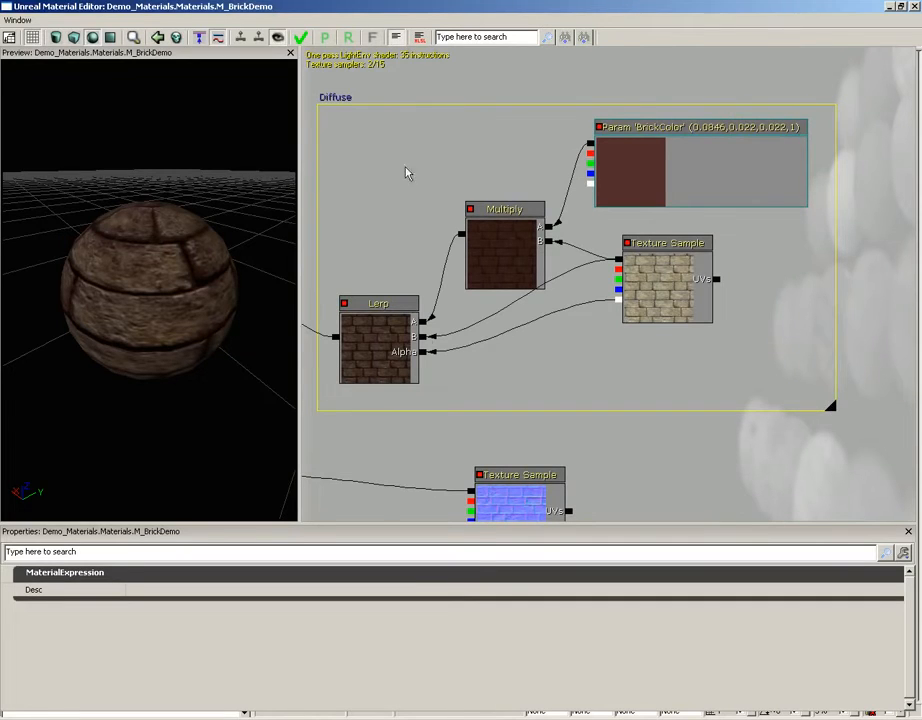
{"action": "left_click_drag", "start_coordinate": [590, 352], "coordinate": [617, 360]}
Step: Move the Diffuse comment box with all its nodes up and away from the material node
{"action": "left_click", "coordinate": [564, 261]}
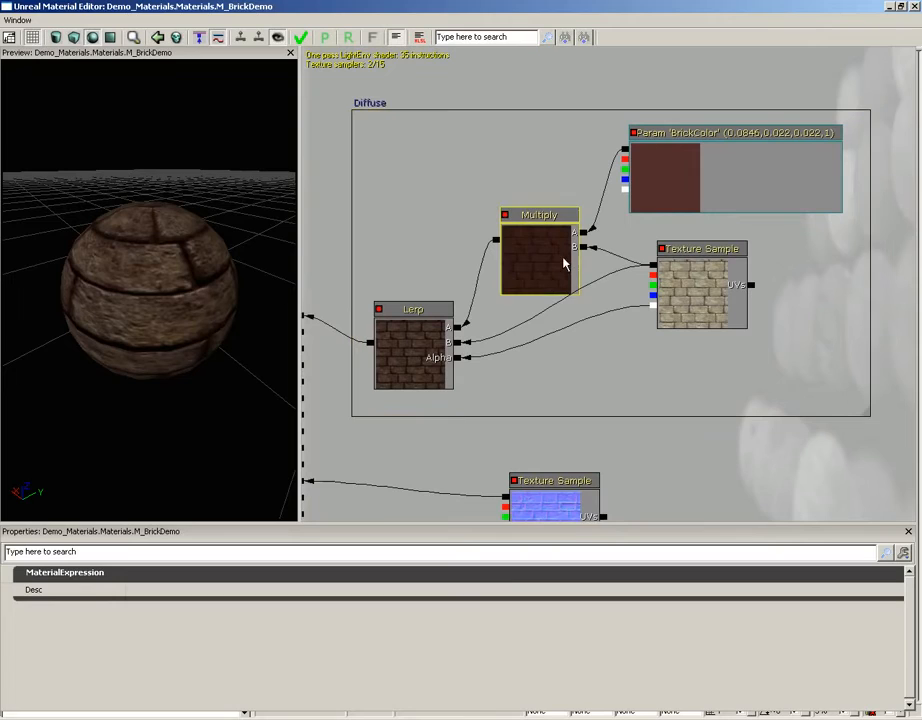
{"action": "left_click", "coordinate": [370, 104]}
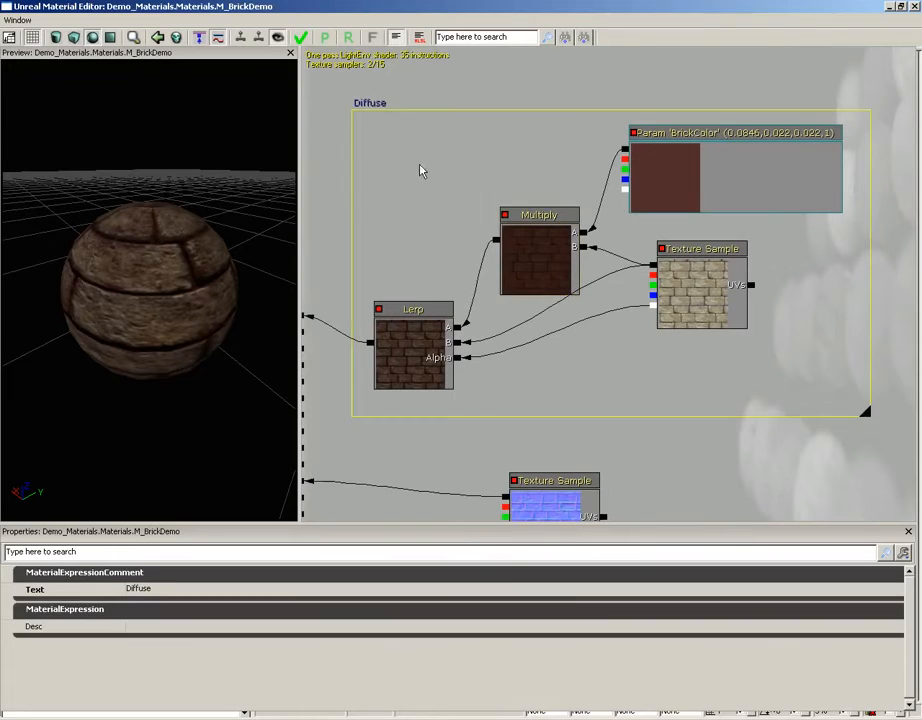
{"action": "scroll", "coordinate": [422, 170], "scroll_direction": "down", "scroll_amount": 2}
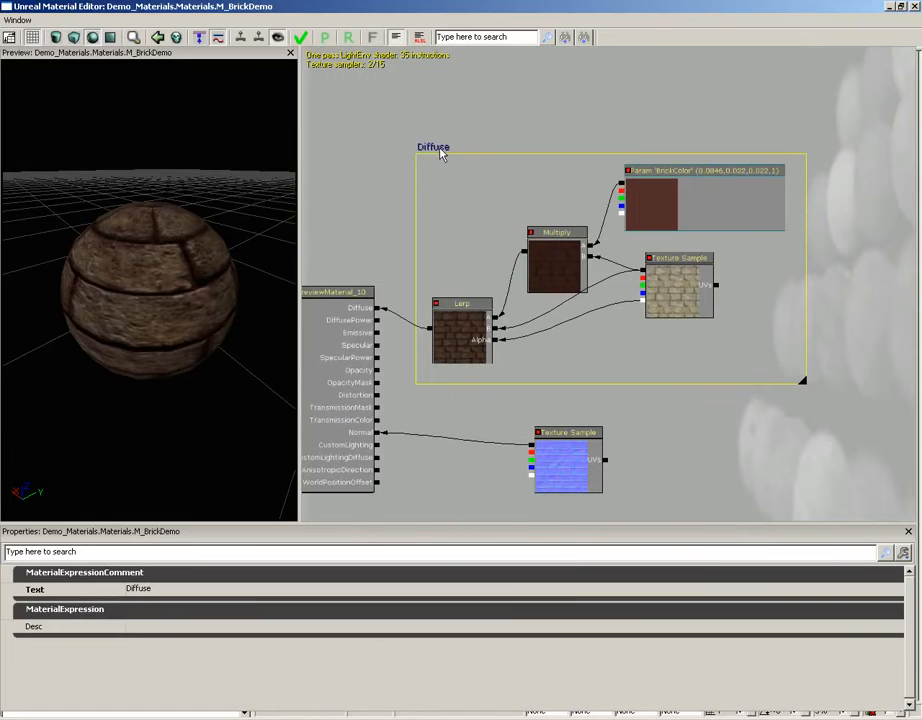
{"action": "left_click_drag", "start_coordinate": [437, 152], "coordinate": [502, 101], "text": "ctrl"}
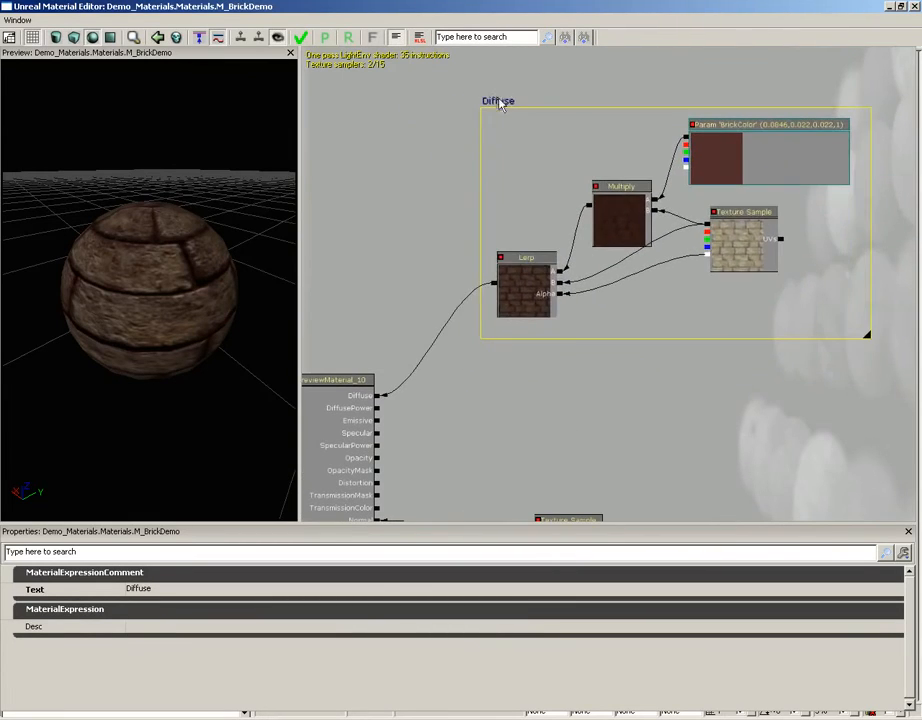
{"action": "left_click_drag", "start_coordinate": [641, 409], "coordinate": [608, 387]}
{"action": "scroll", "coordinate": [600, 375], "scroll_direction": "down", "scroll_amount": 2}
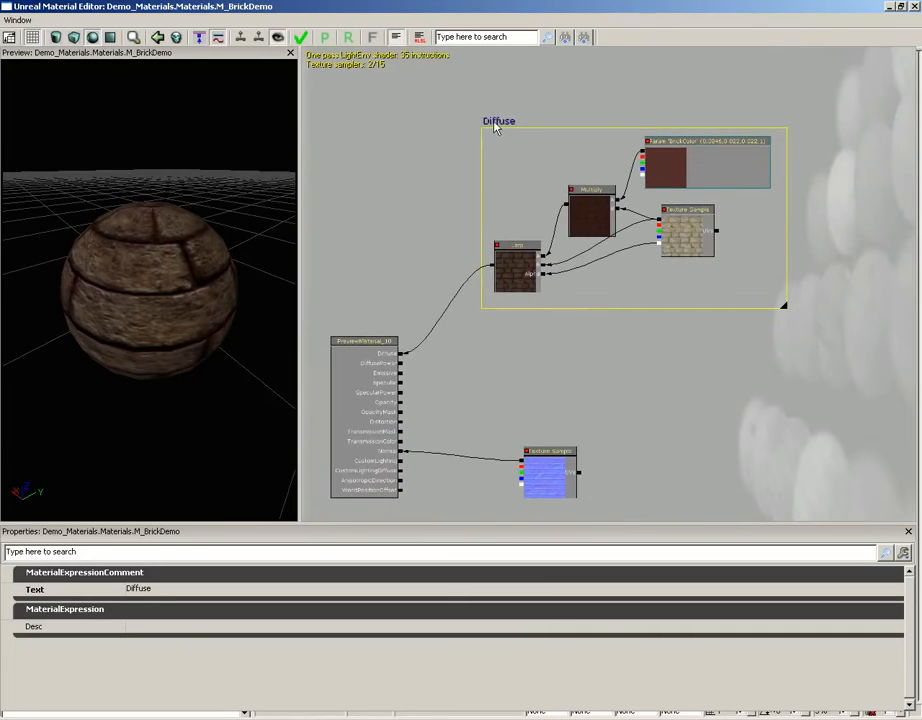
{"action": "mouse_move", "coordinate": [496, 126]}
{"action": "left_mouse_down", "text": "ctrl"}
{"action": "mouse_move", "coordinate": [497, 164]}
{"action": "mouse_move", "coordinate": [503, 133]}
{"action": "left_mouse_up", "text": "ctrl"}
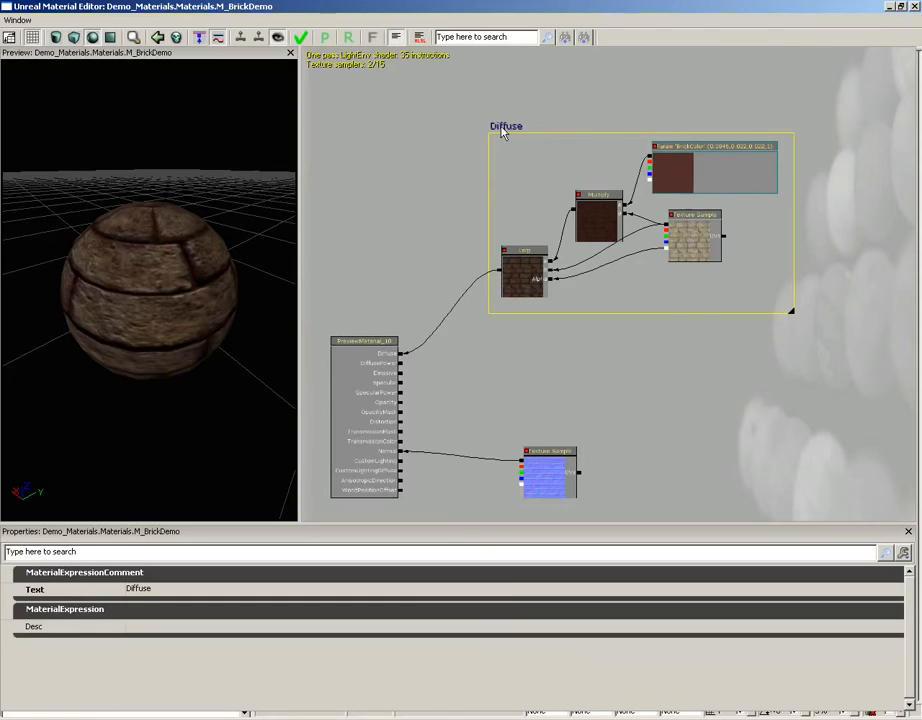
Step: Apply the changes to the original M_BrickDemo material and close the Material Editor
{"action": "left_click", "coordinate": [420, 247]}
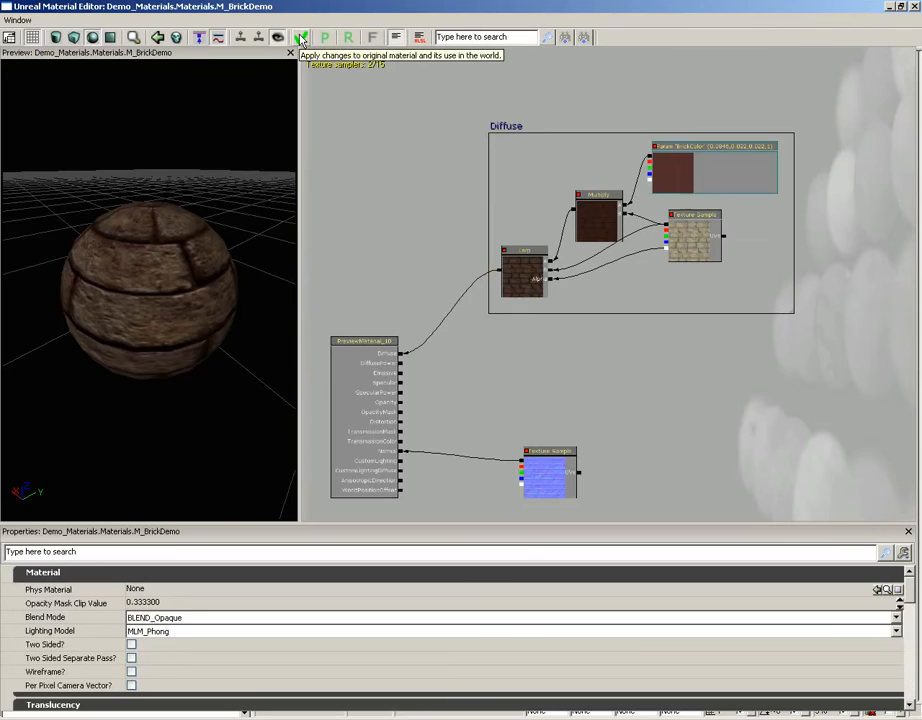
{"action": "left_click", "coordinate": [302, 40]}
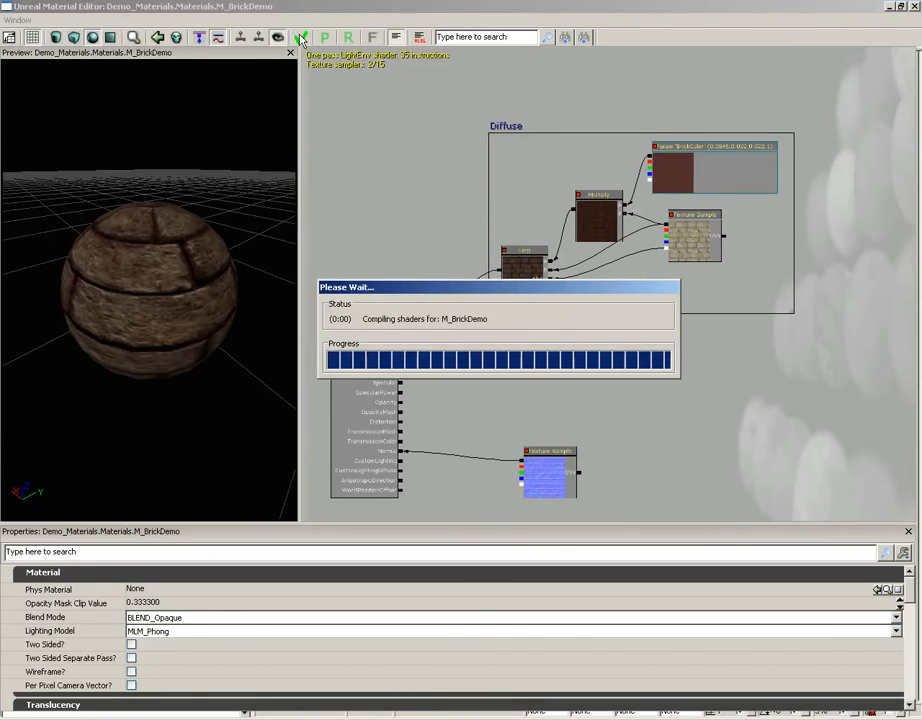
{"action": "left_click", "coordinate": [915, 7]}
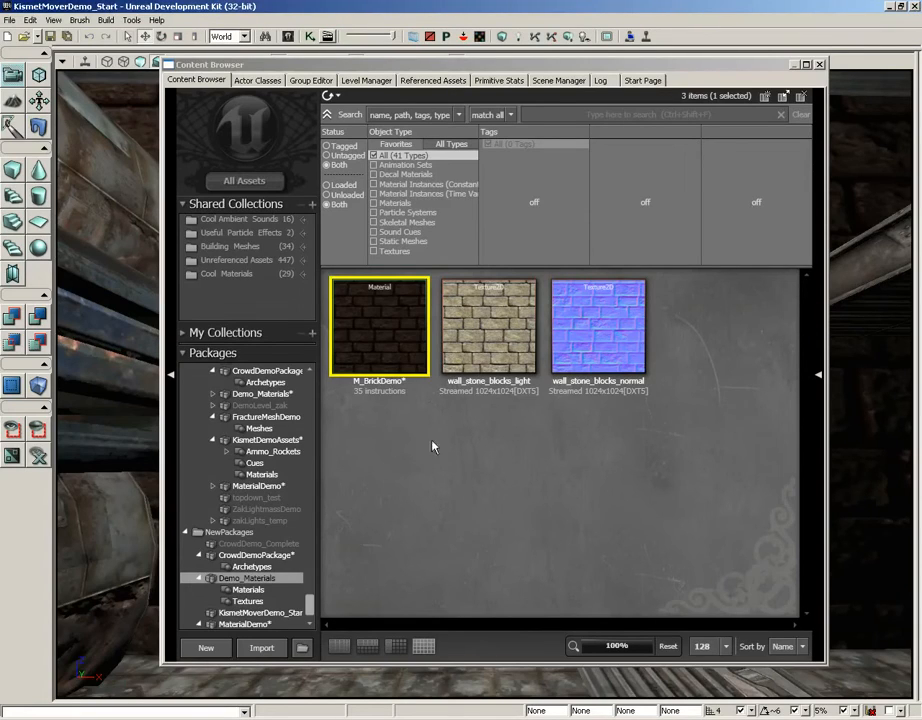
Step: Save the Demo_Materials package from the Content Browser
{"action": "left_click", "coordinate": [266, 583]}
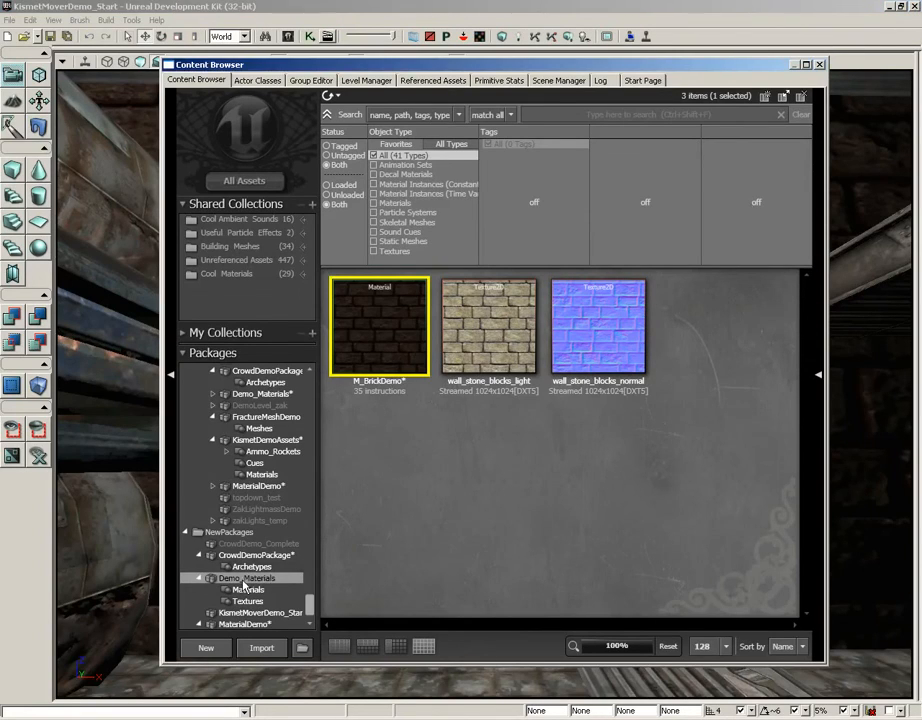
{"action": "key", "text": "ctrl+s"}
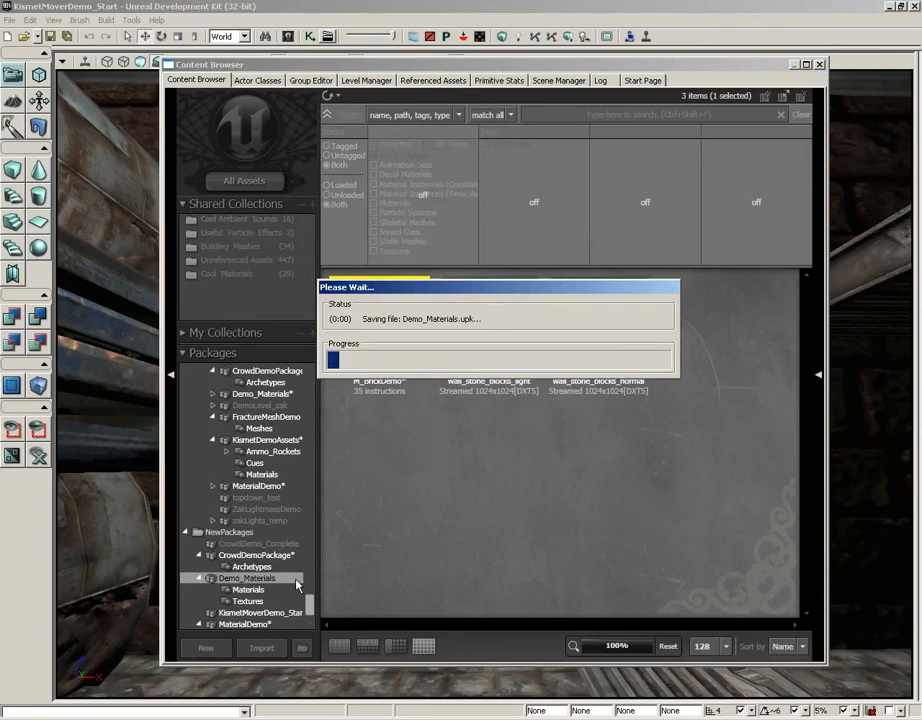